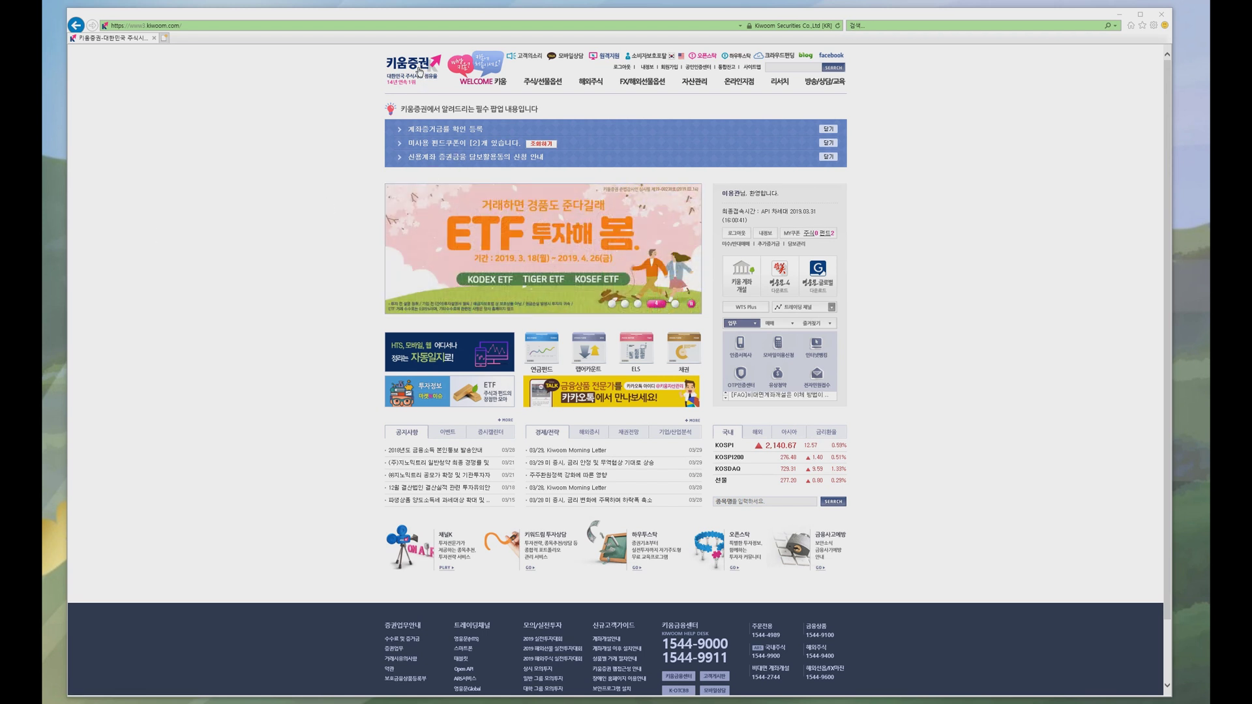
- Enter "OPEN API" in the site search, and open the Open API page from the footer's trading channel links
click(778, 68)
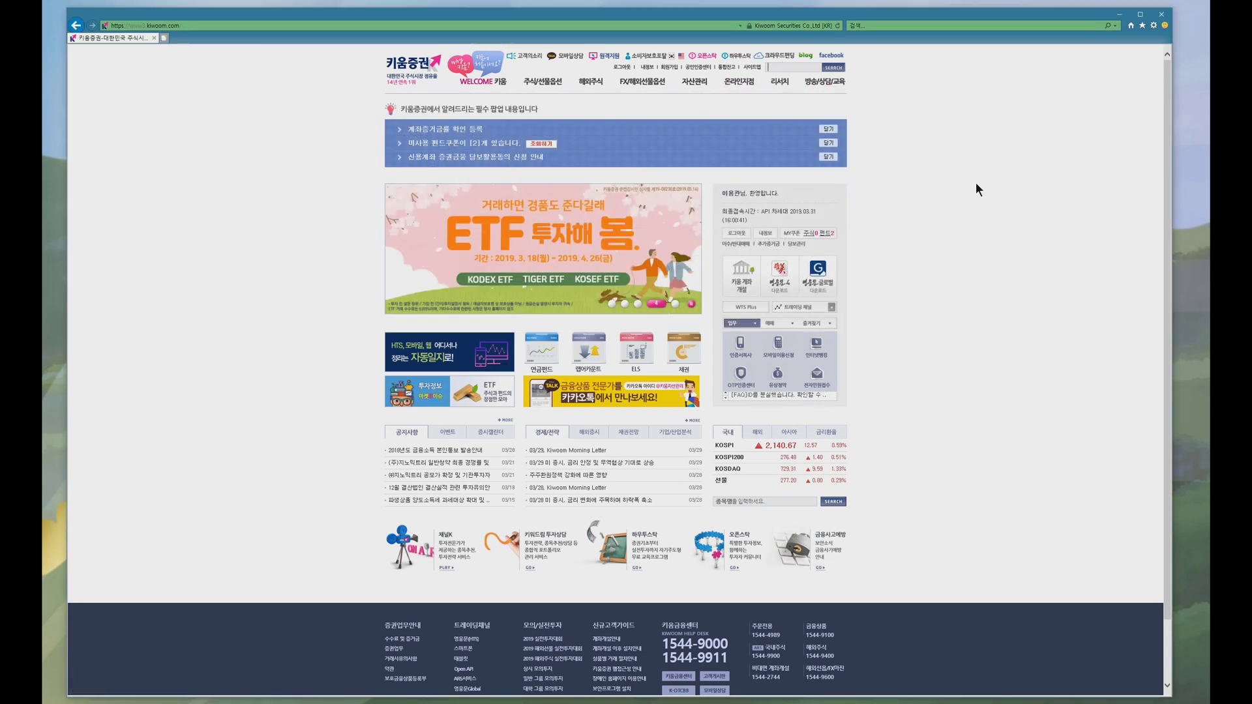
text(OPEN API)
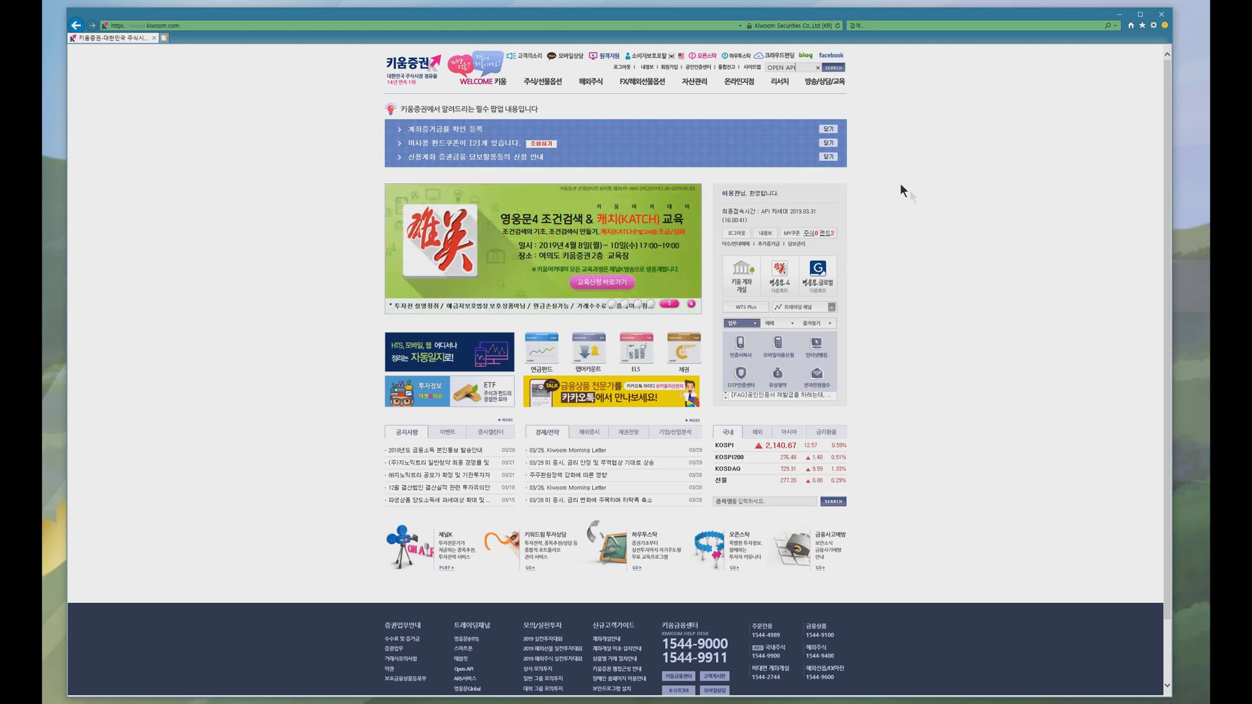
click(467, 674)
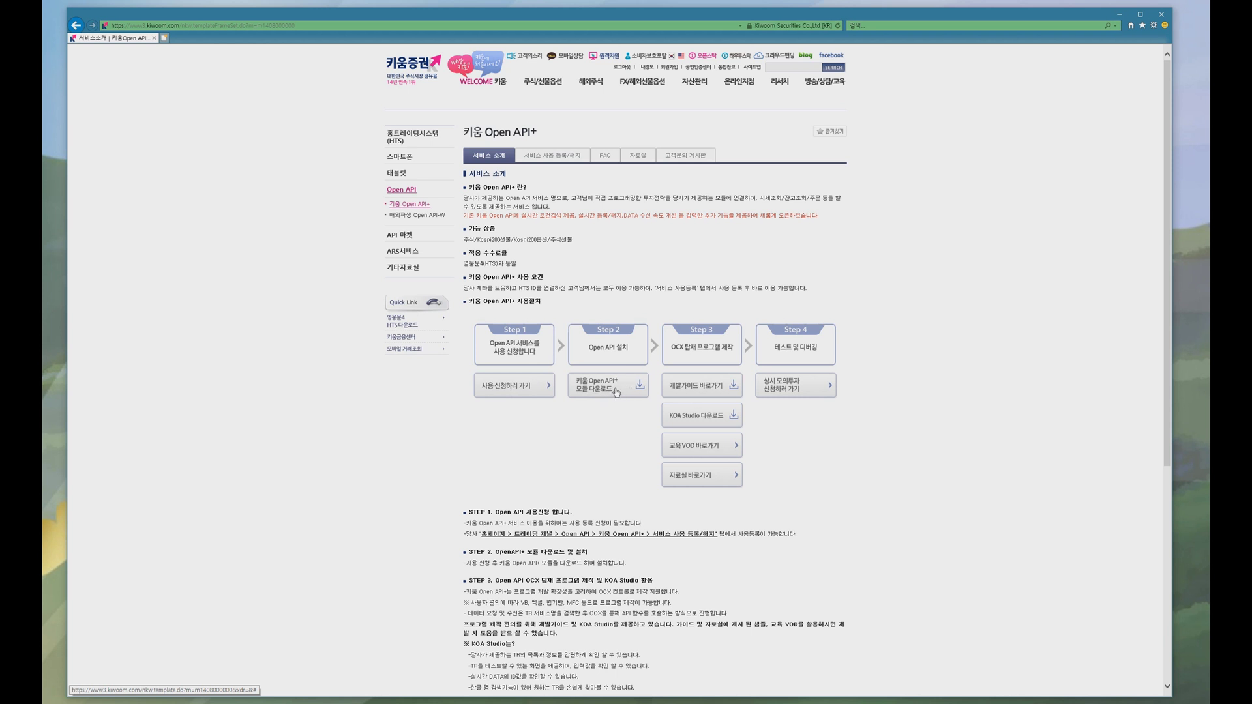
- Download the 키움 Open API+ module from Step 2 and save the installer OpenAPISetup.exe
click(613, 388)
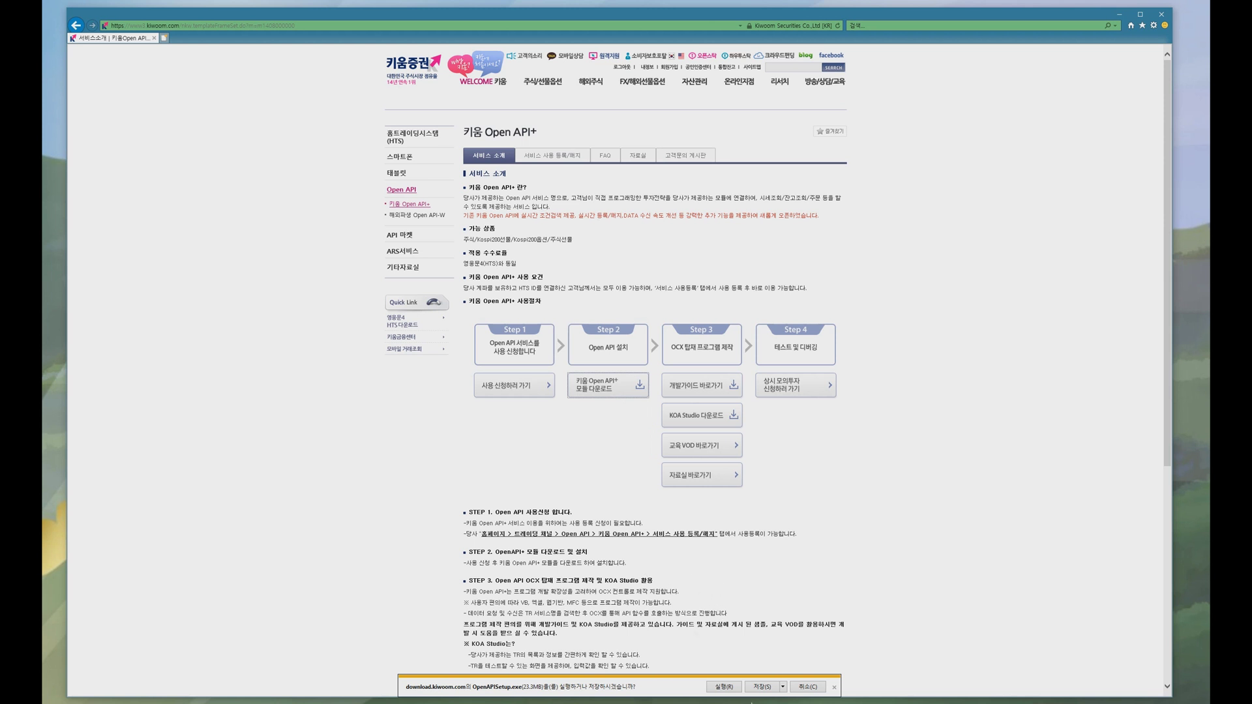
click(760, 687)
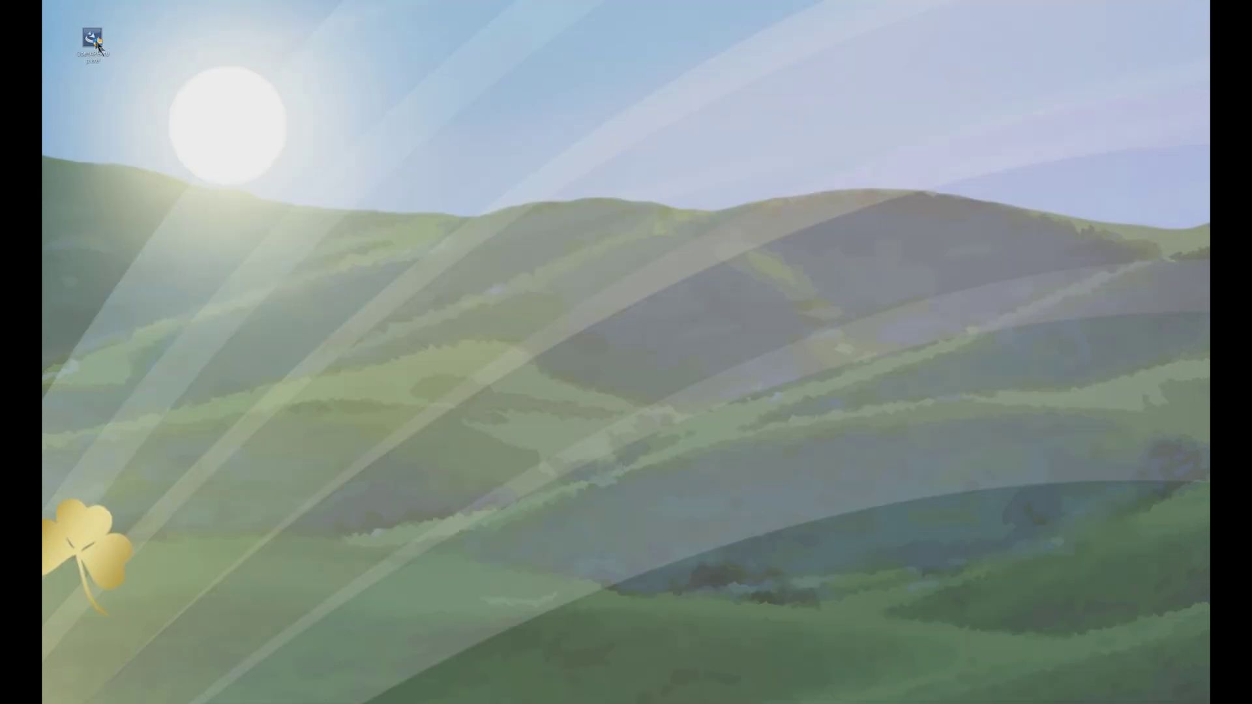
- Run the OpenAPI installer from the desktop and remove the existing OpenAPI installation with the 제거 option
drag(96, 41, 66, 23)
drag(42, 0, 184, 164)
click(61, 173)
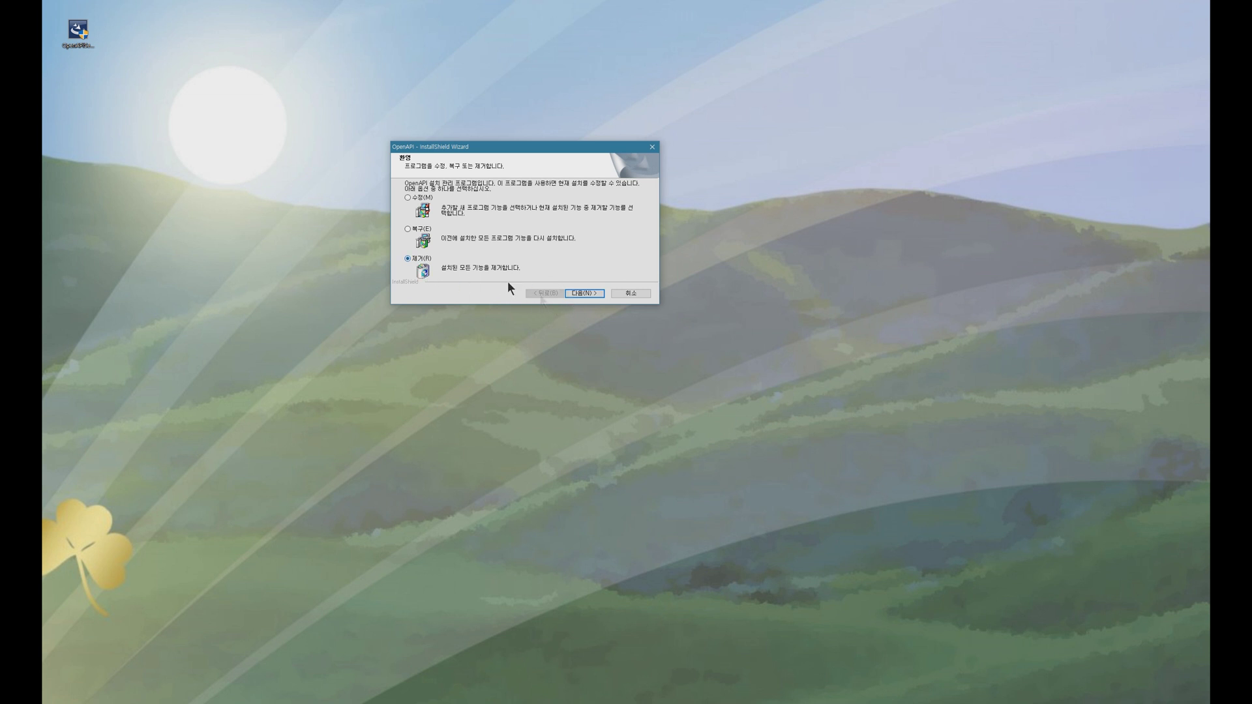
click(584, 292)
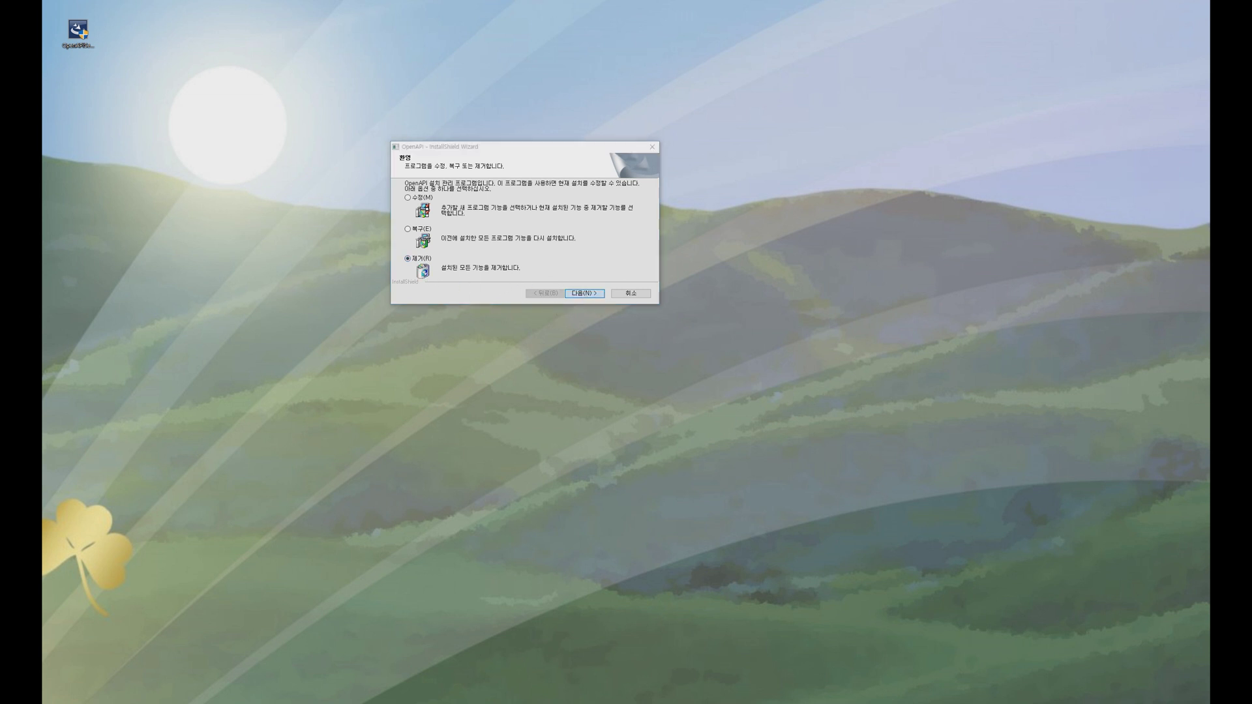
click(307, 363)
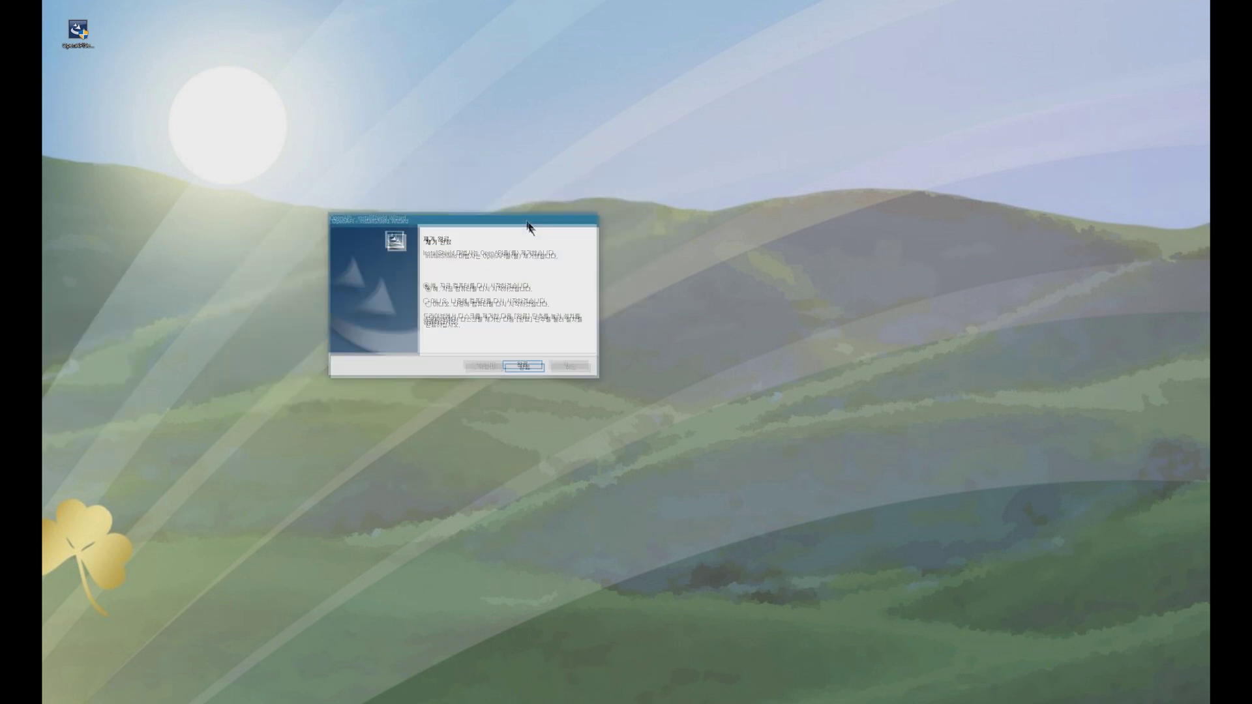
click(532, 351)
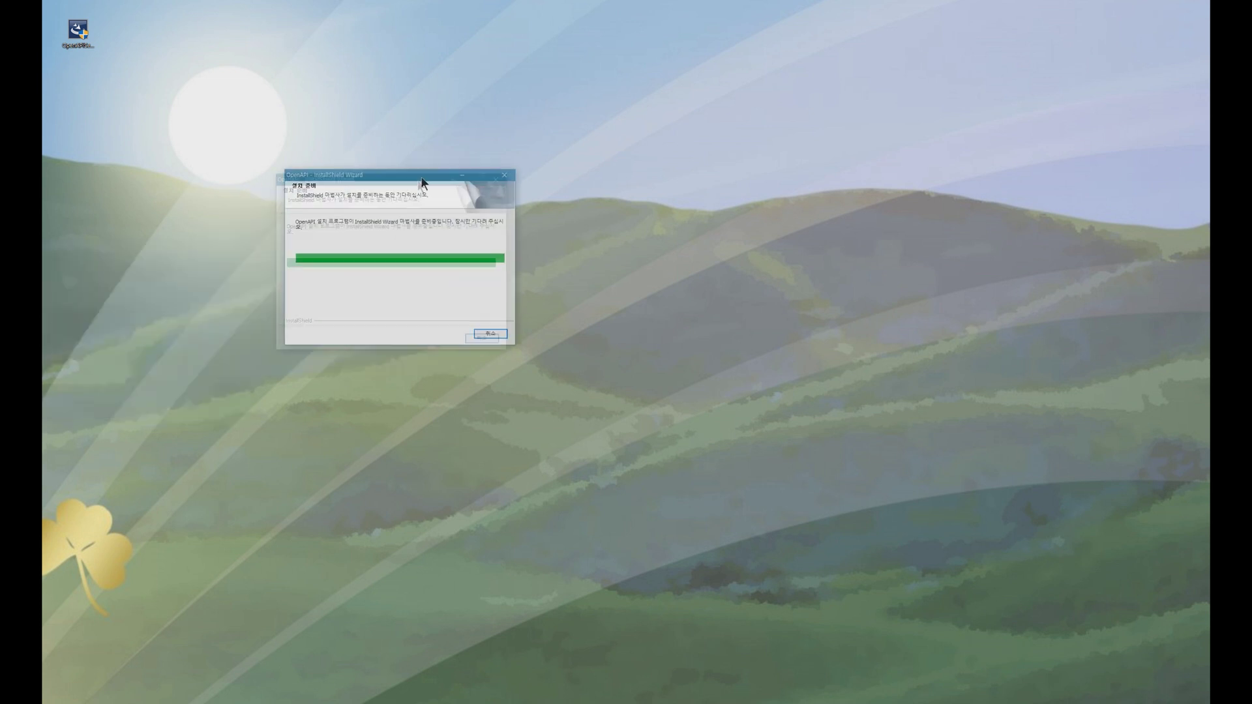
drag(489, 167, 579, 171)
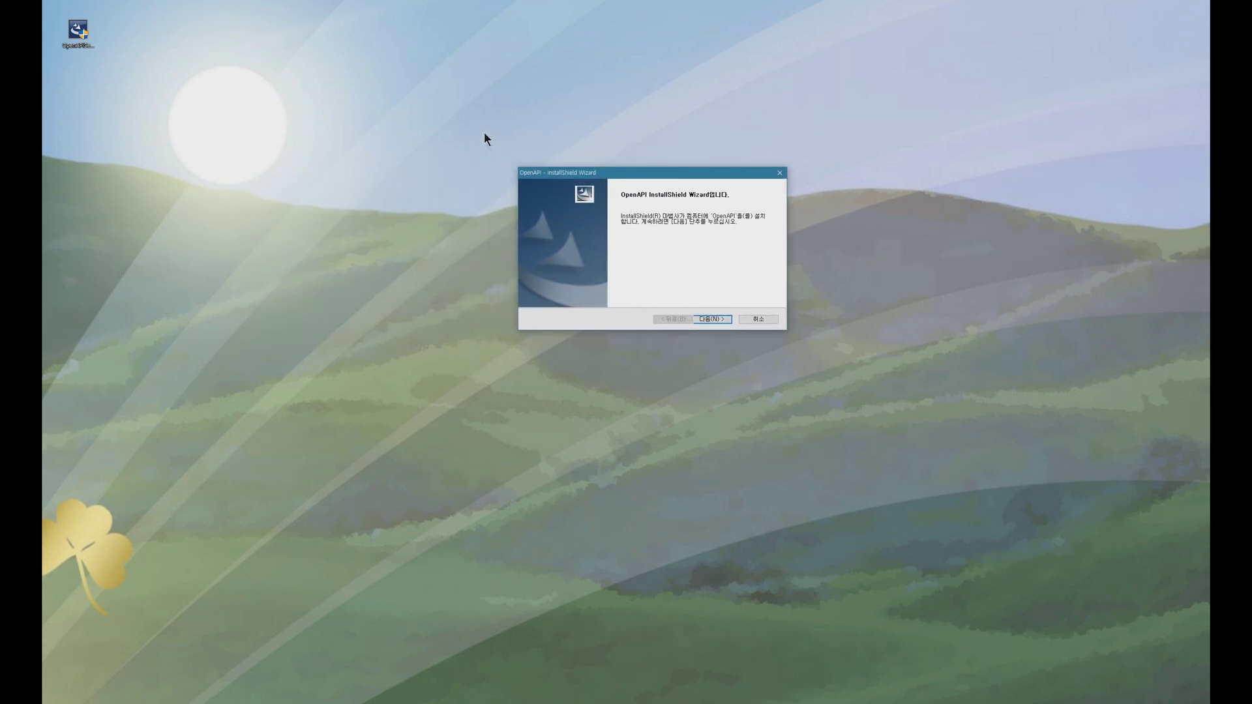
drag(460, 113, 883, 405)
drag(649, 175, 615, 182)
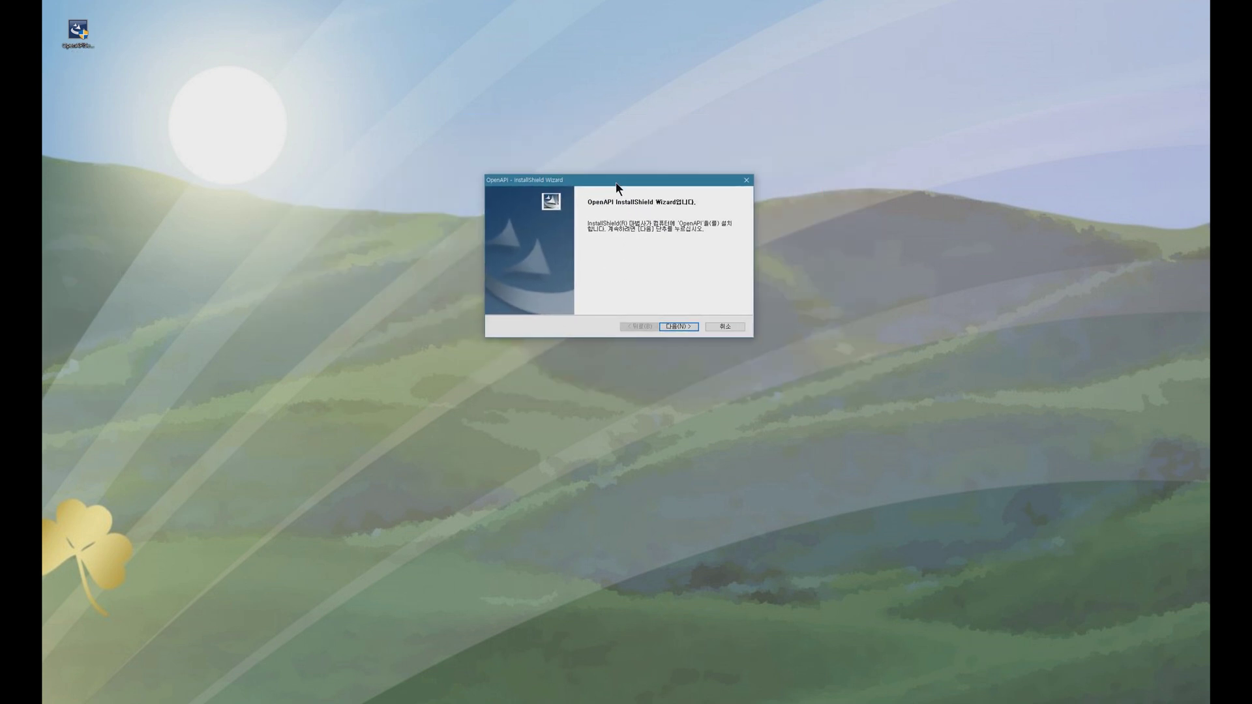
drag(430, 127, 774, 349)
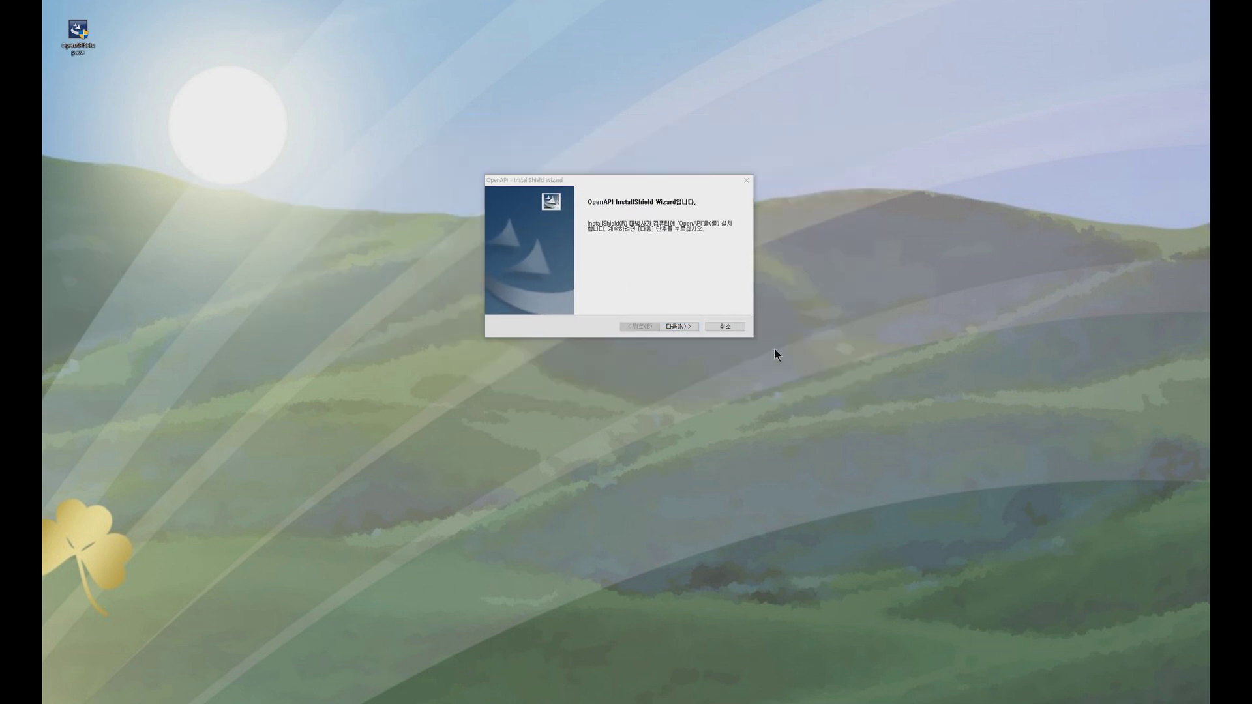
drag(452, 129, 783, 395)
- Install OpenAPI to C:\ with the InstallShield Wizard and finish the setup
click(615, 182)
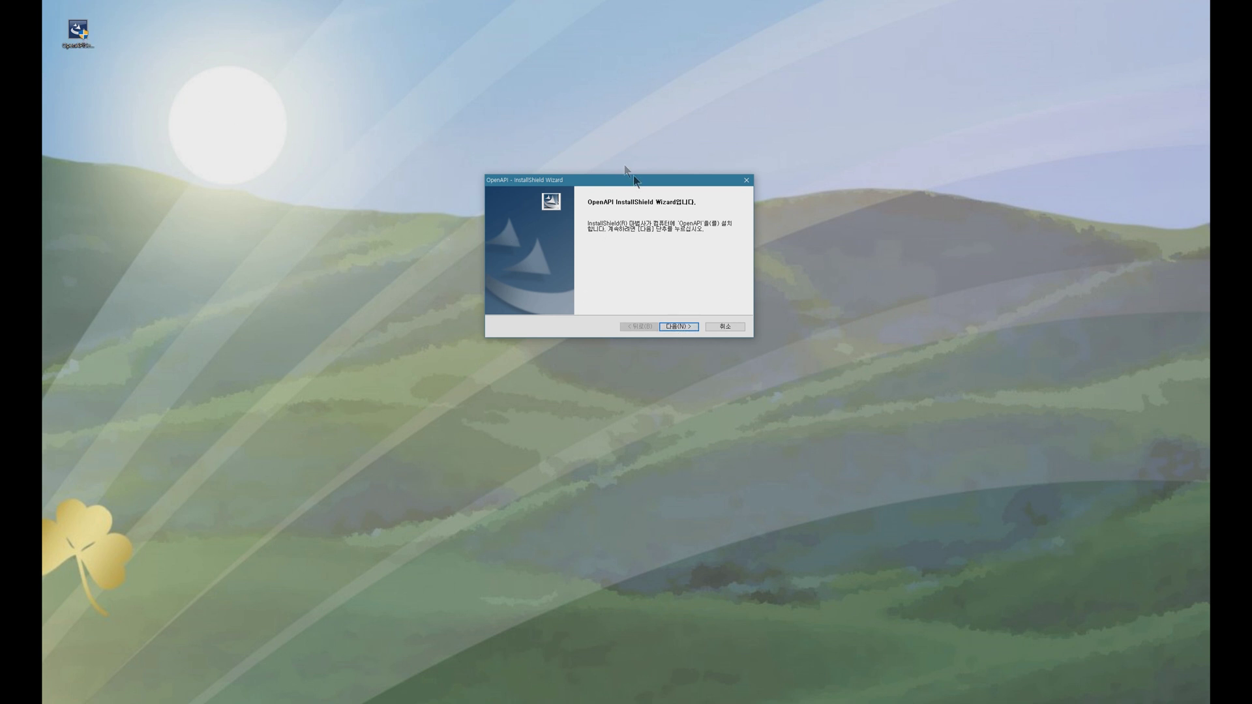
click(678, 326)
click(650, 334)
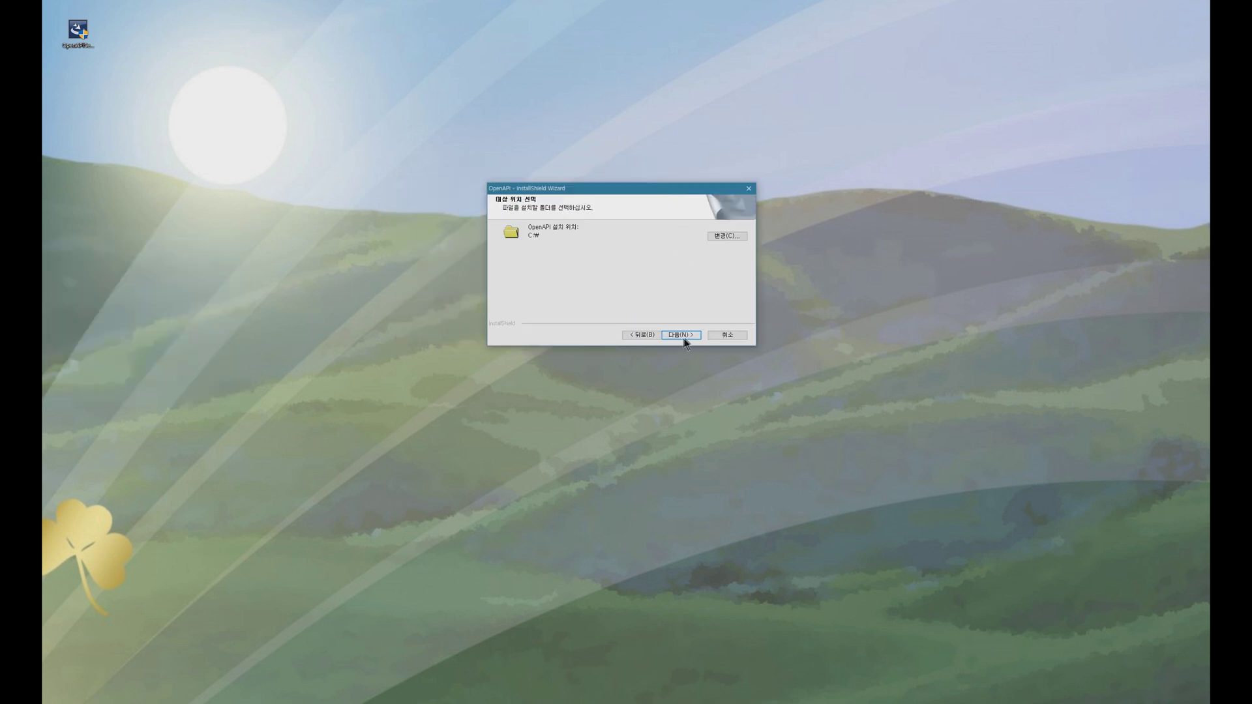
click(688, 334)
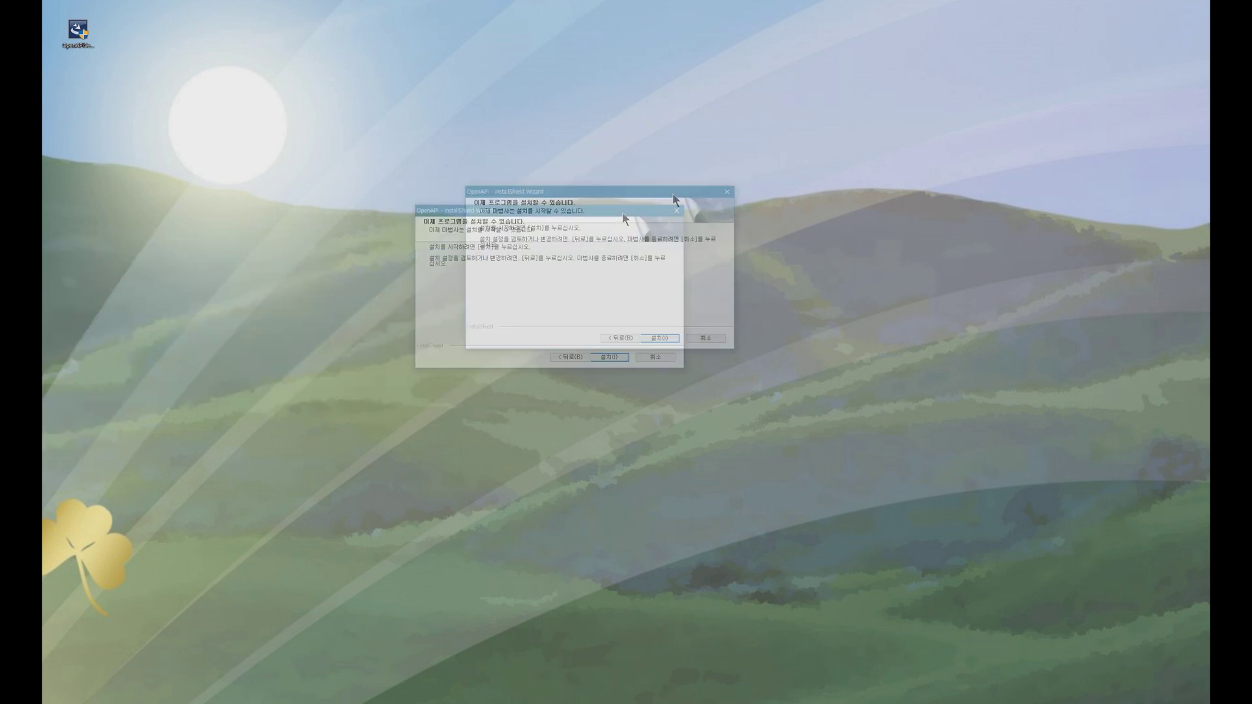
click(618, 315)
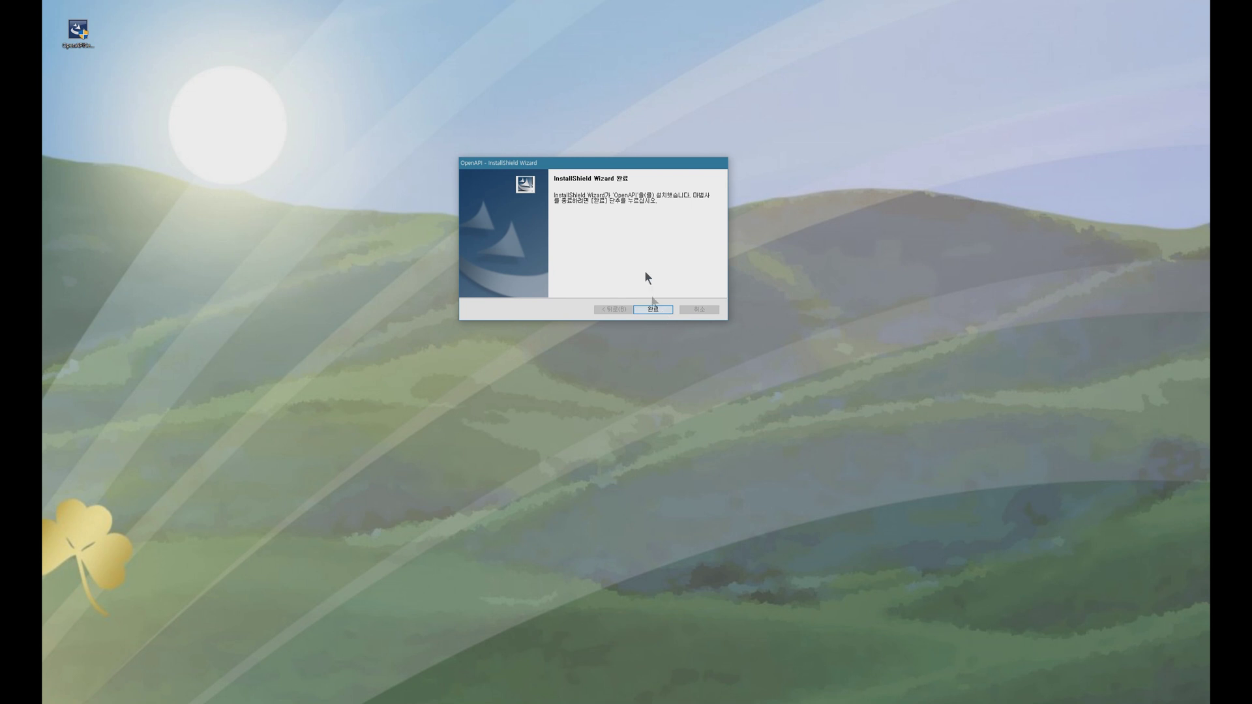
click(663, 309)
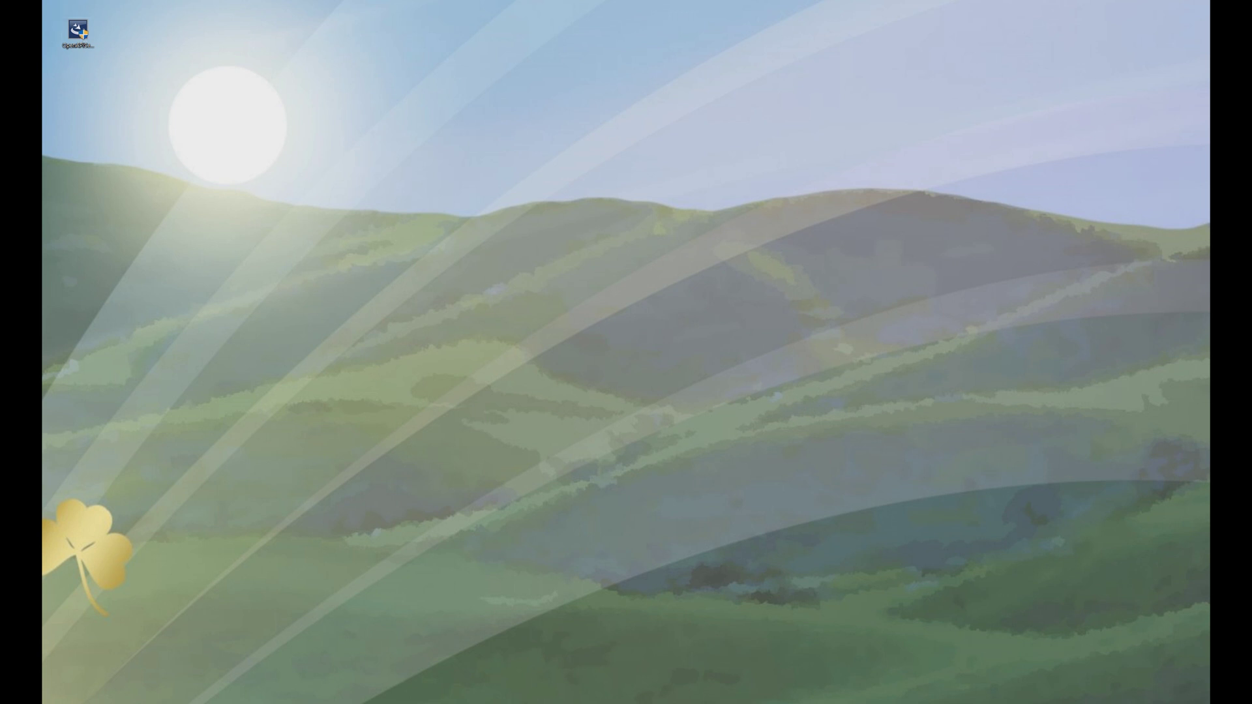
- Switch to the LABot Naver cafe in the browser and open the Labot Advisor v5.7 일반버전 post in 정회원 자료실
drag(78, 30, 69, 45)
scroll(1004, 224, down, 3)
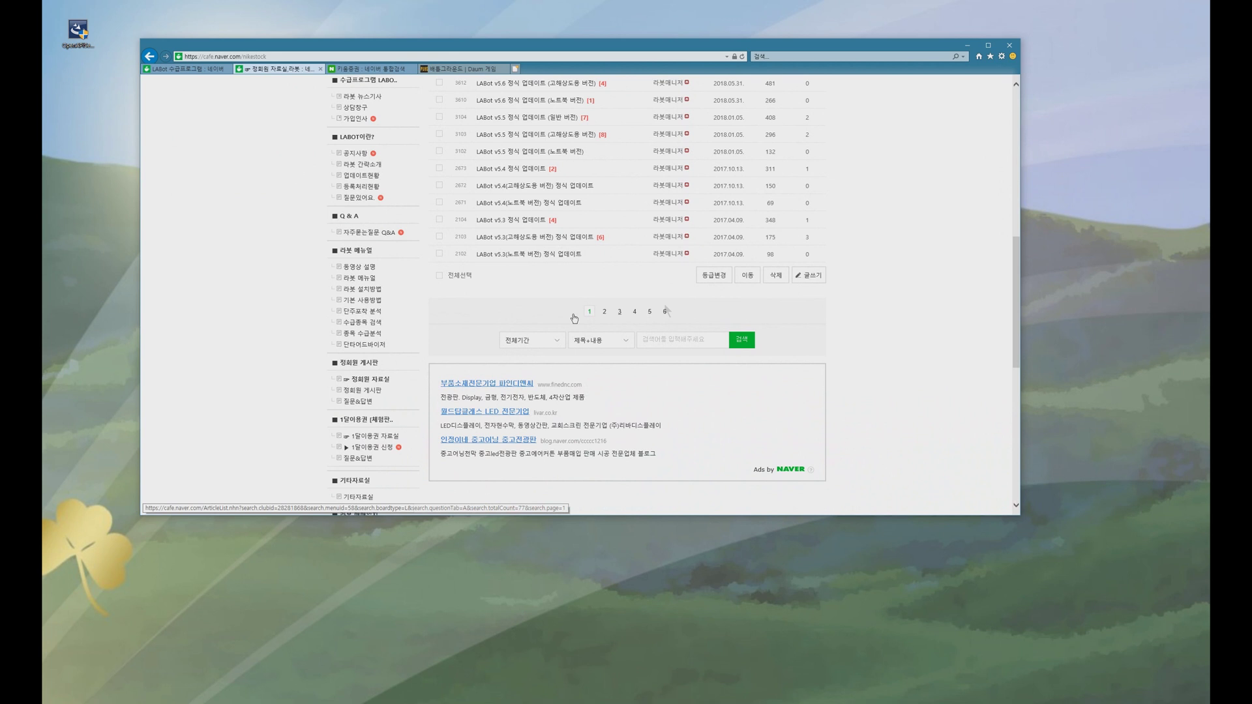
click(375, 380)
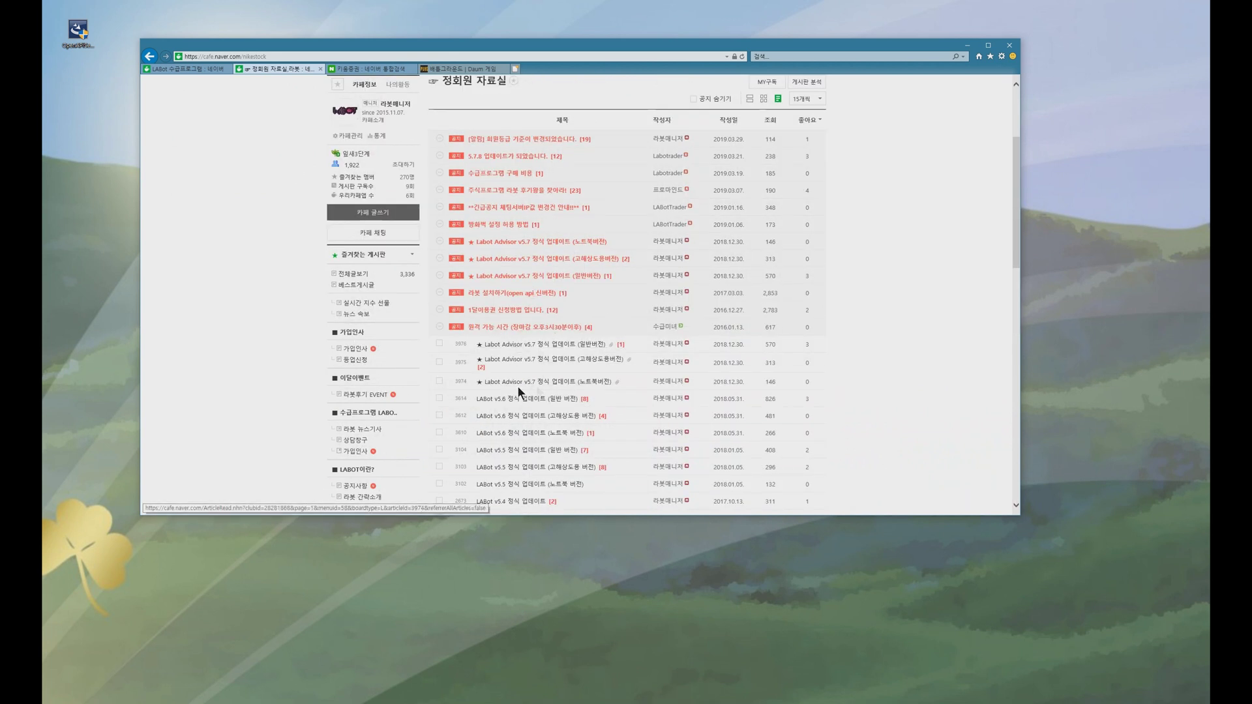
click(536, 352)
- Save the post's attachment LABotSetup(v5.7).exe to the PC
click(799, 139)
click(756, 150)
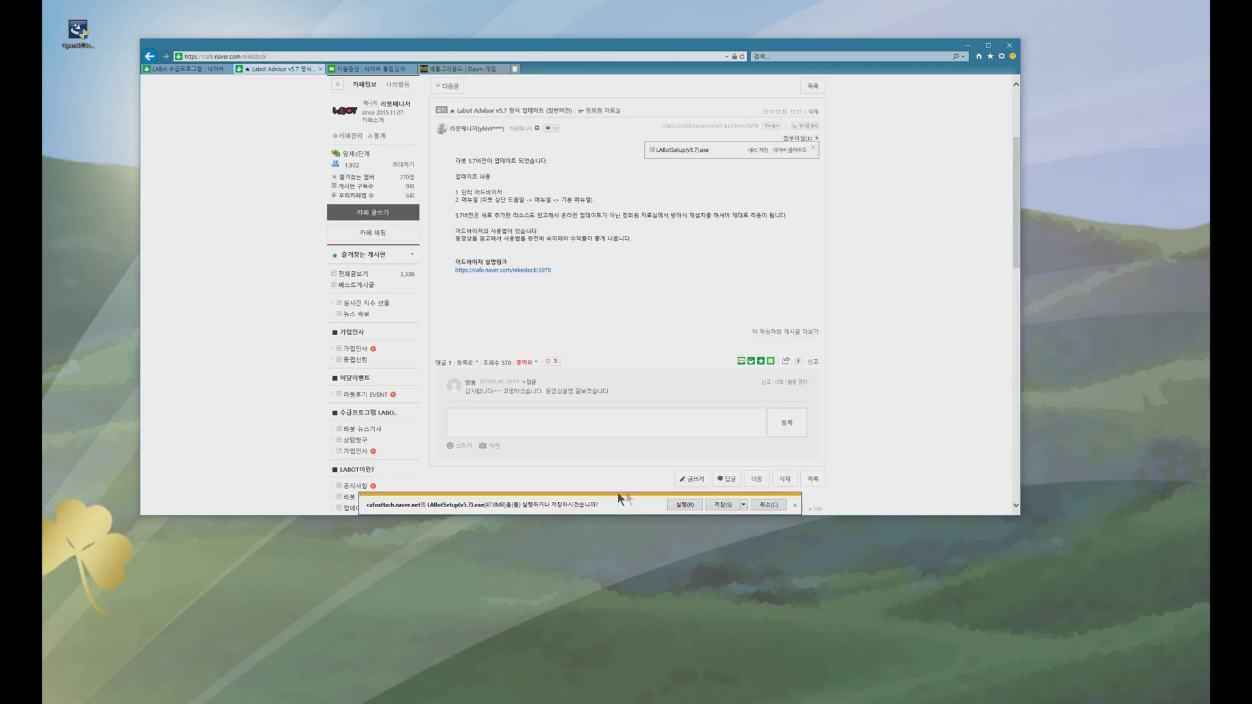
click(721, 505)
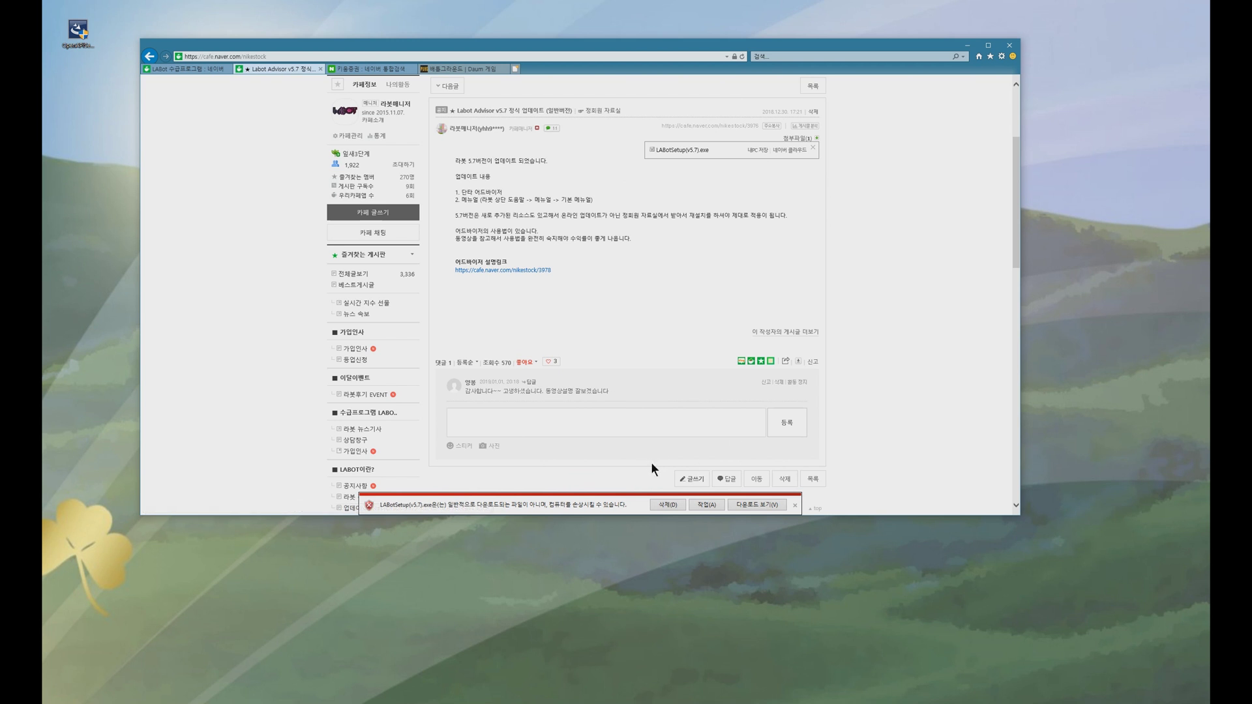
- Run the downloaded file despite the SmartScreen block, accept the licence agreement and complete the Labot Advisor 5.7(일반버전) installation
click(710, 505)
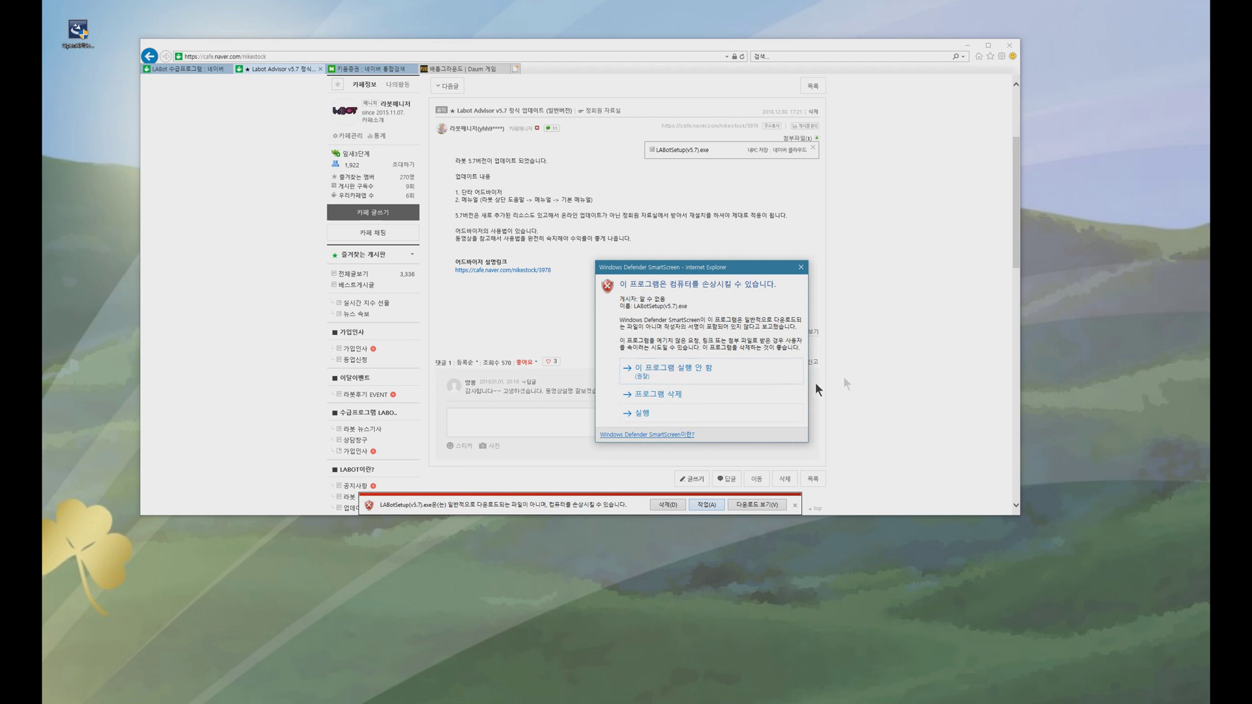
click(652, 413)
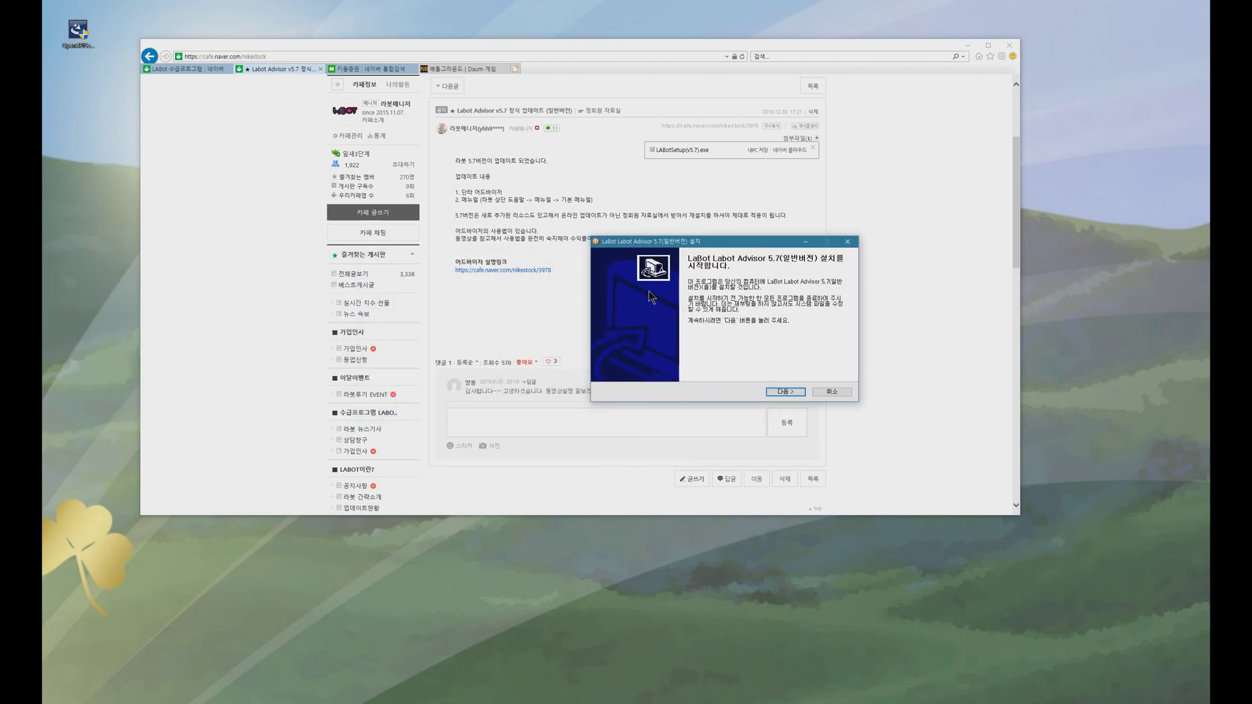
click(785, 391)
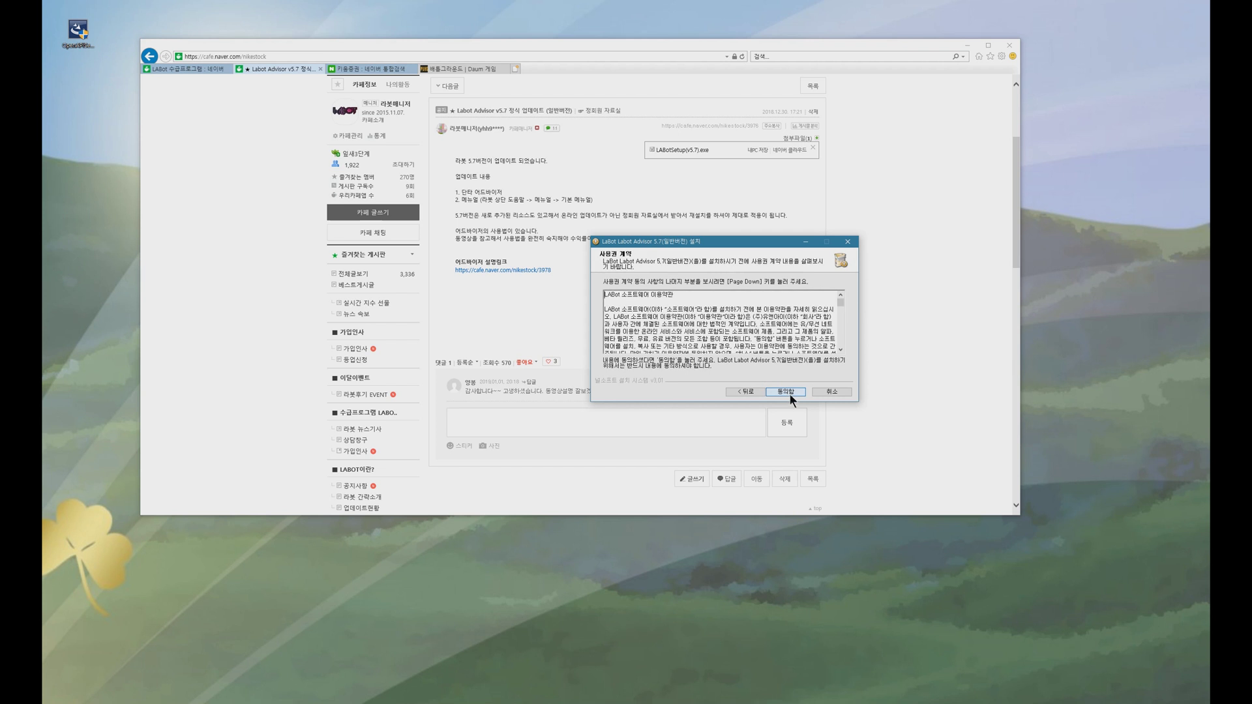
click(786, 392)
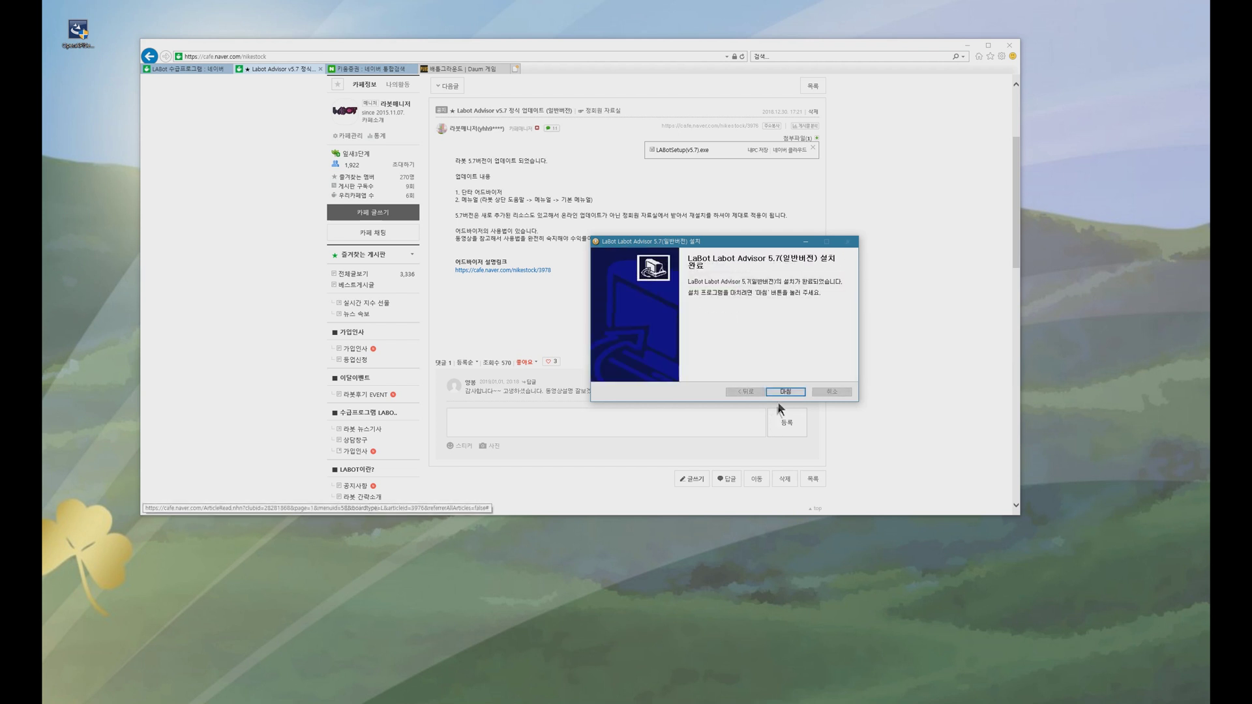
click(786, 392)
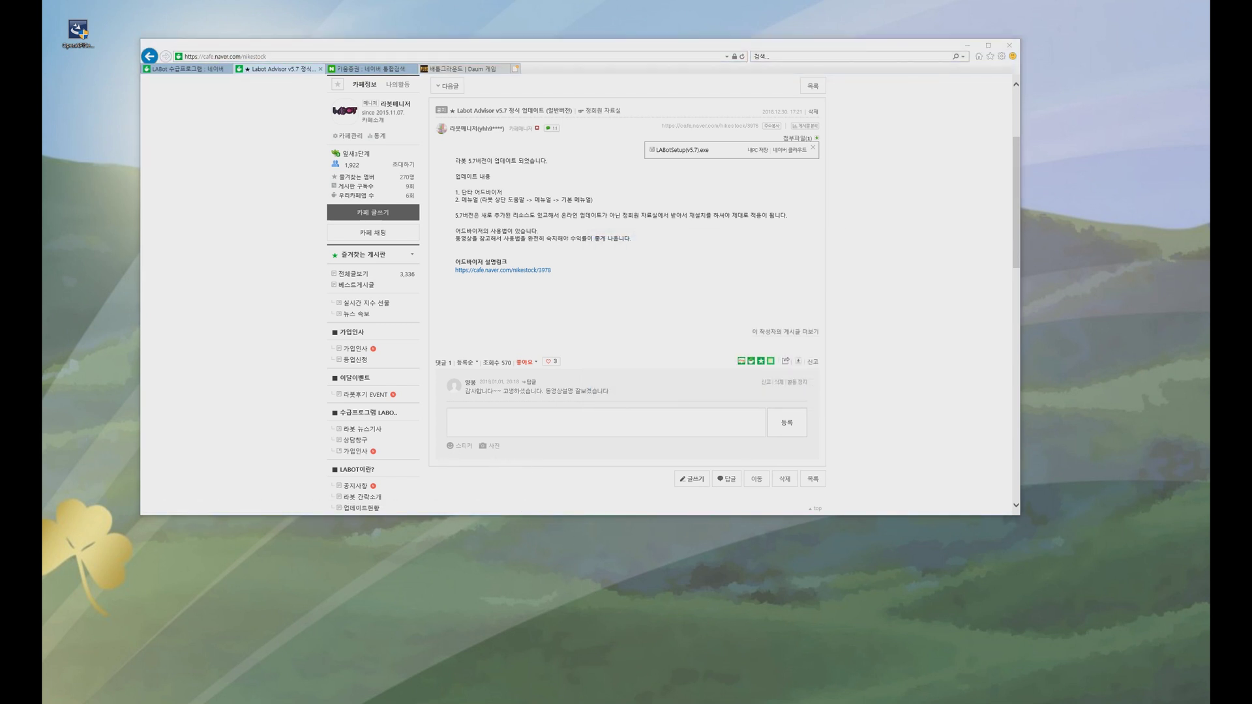
- Set the LABot desktop shortcut's compatibility properties to always run the program as administrator
drag(565, 51, 43, 130)
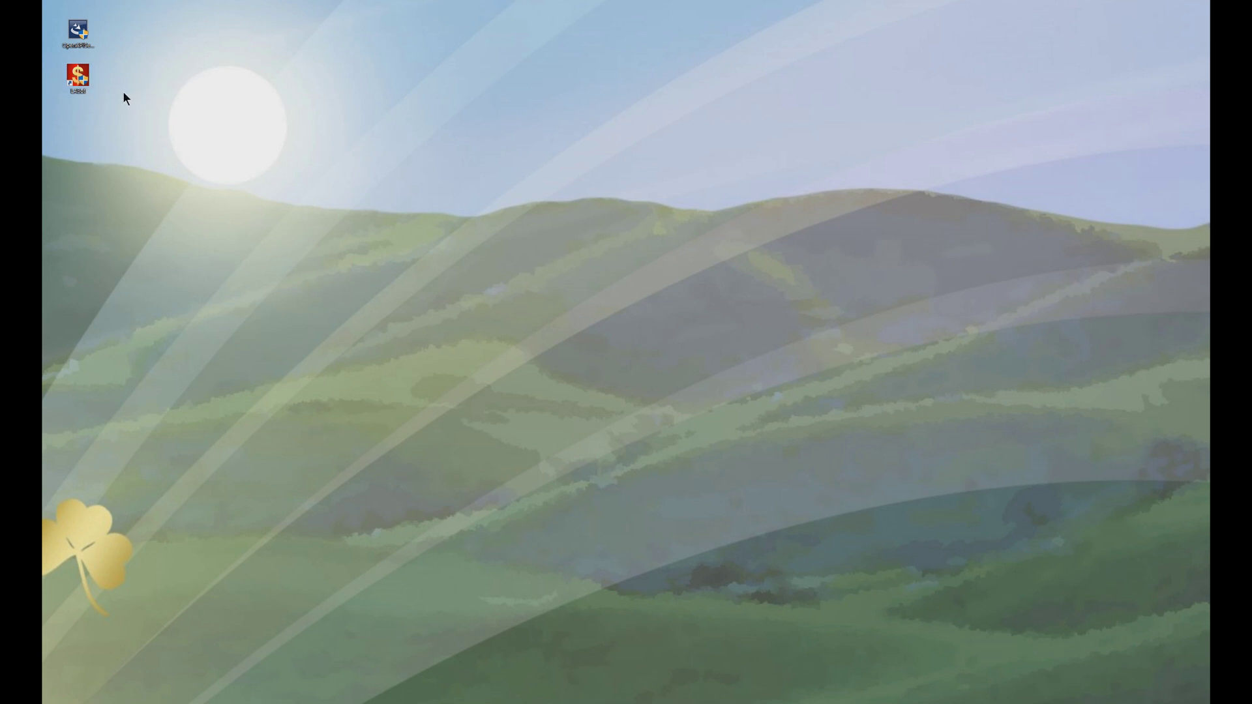
right_click(77, 75)
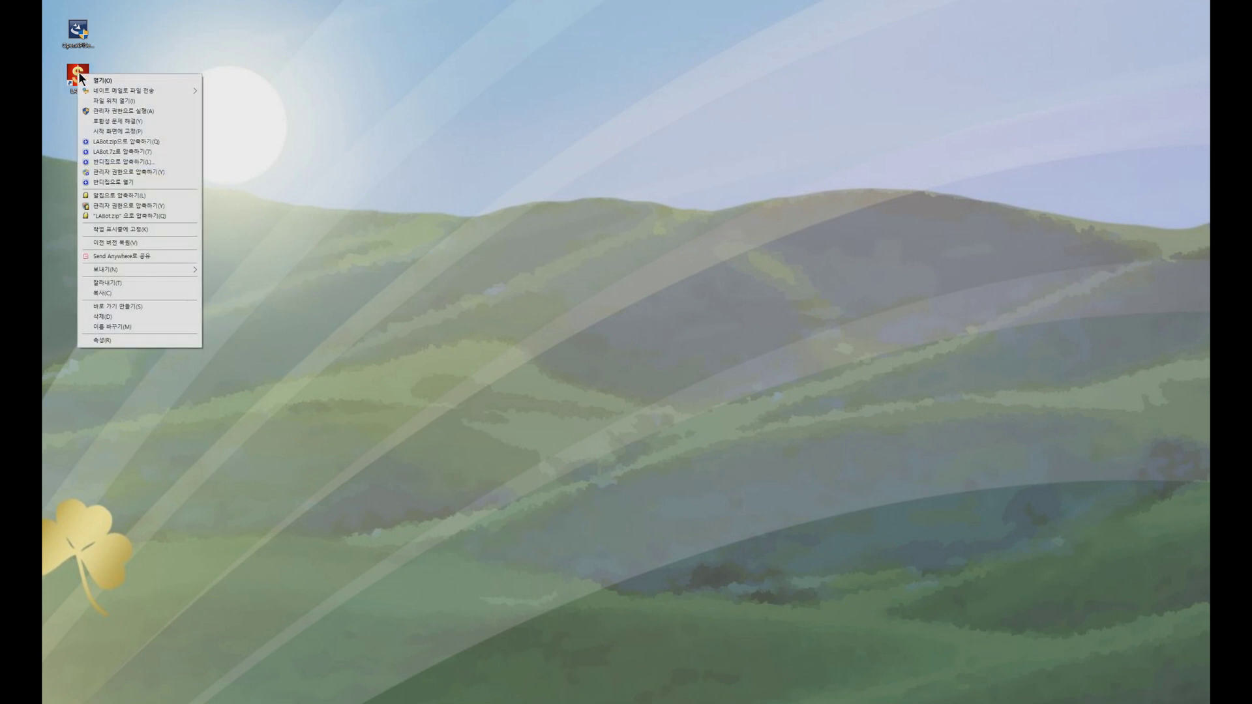
click(105, 341)
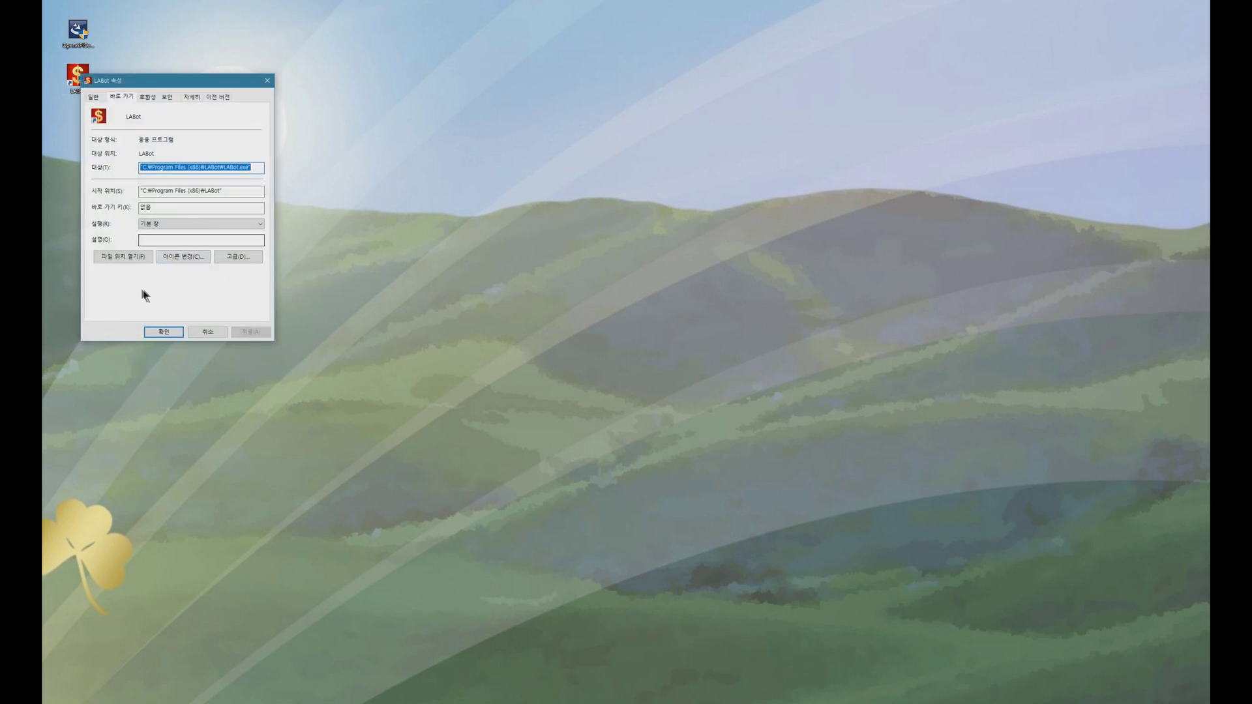
click(147, 96)
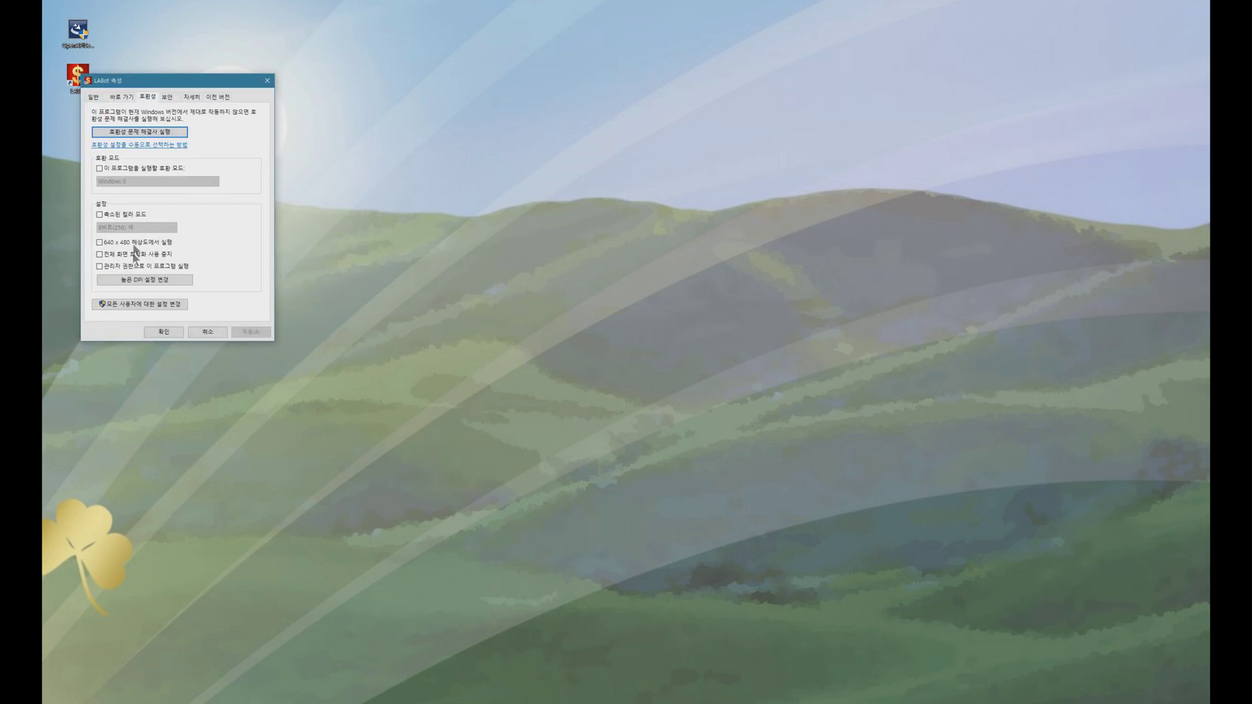
click(100, 265)
click(164, 332)
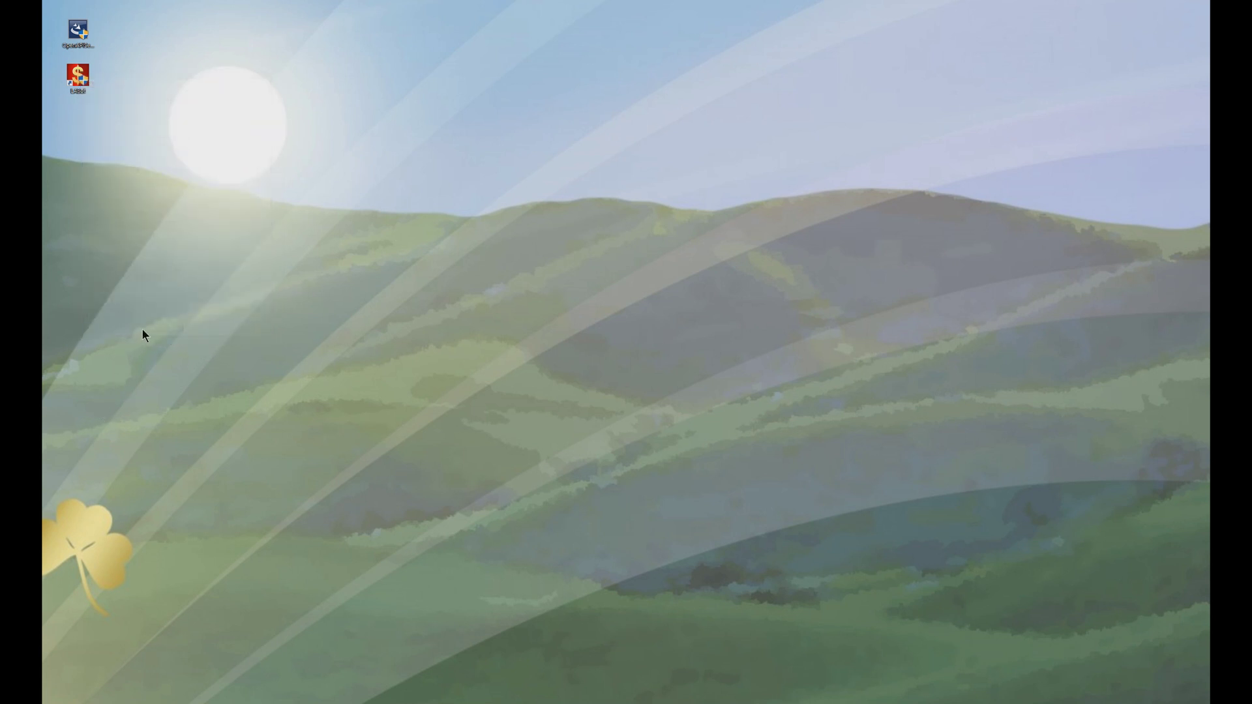
- Launch LABot from the desktop and turn off 모의투자 접속 in the Open API login window
click(83, 81)
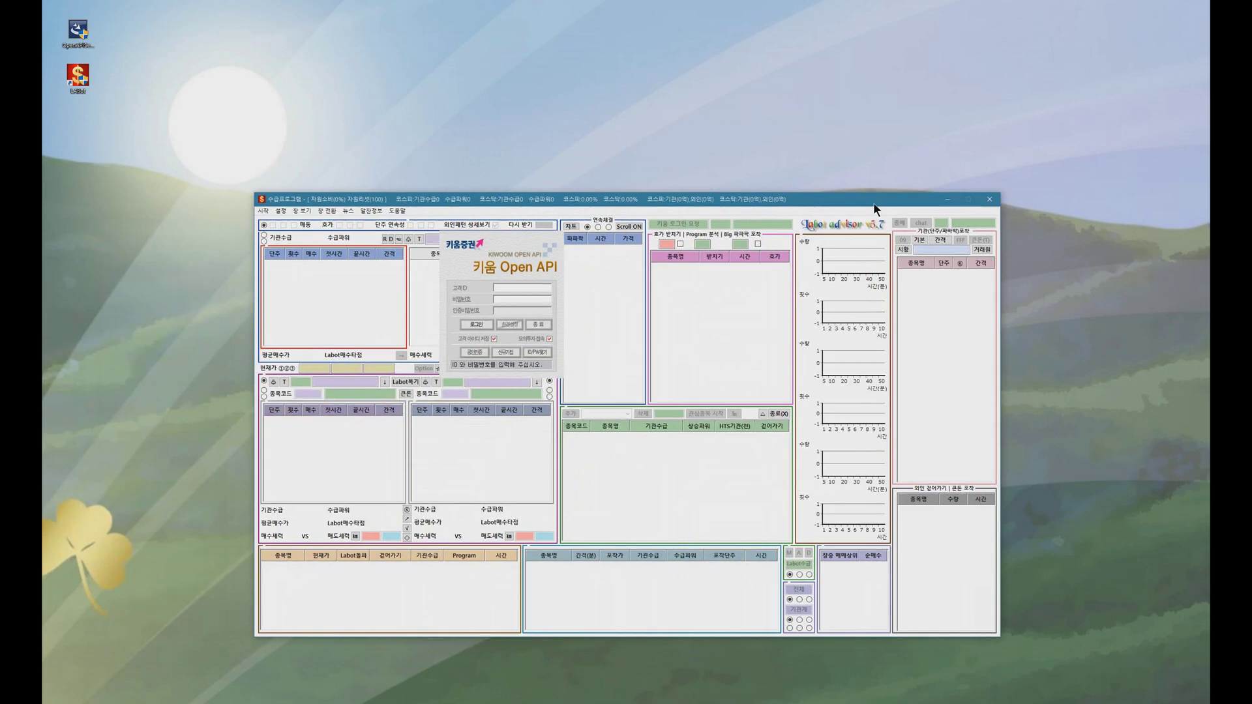
drag(850, 211, 827, 132)
drag(522, 240, 636, 285)
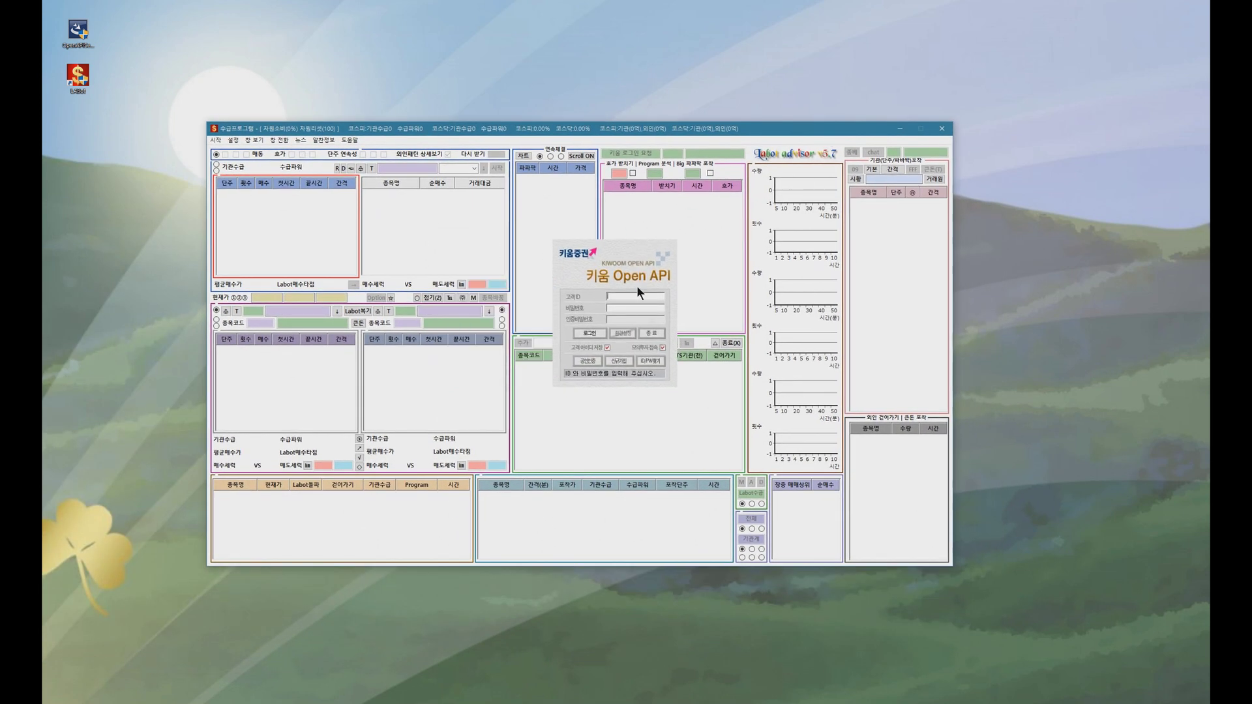
click(663, 348)
drag(600, 252, 546, 235)
- Enter the customer ID, account password and certificate password in the Open API login window and log in
text(********)
key(Tab)
text(***)
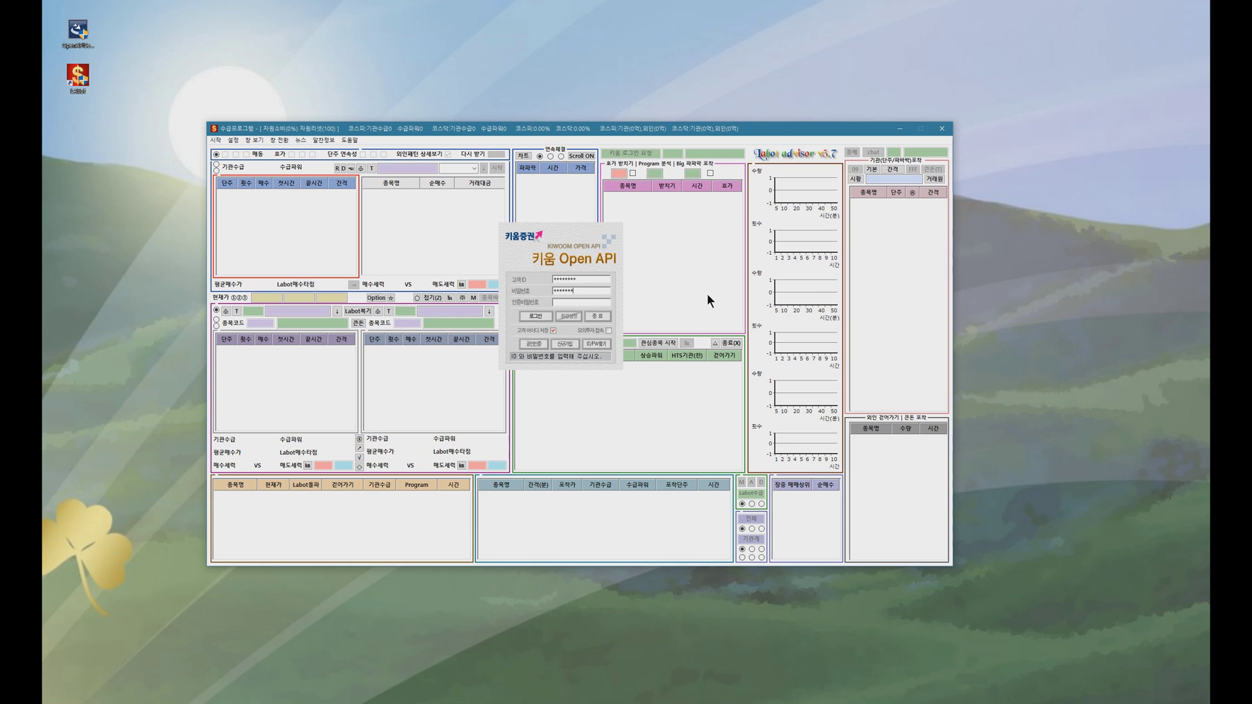
key(Tab)
text(*********)
click(534, 316)
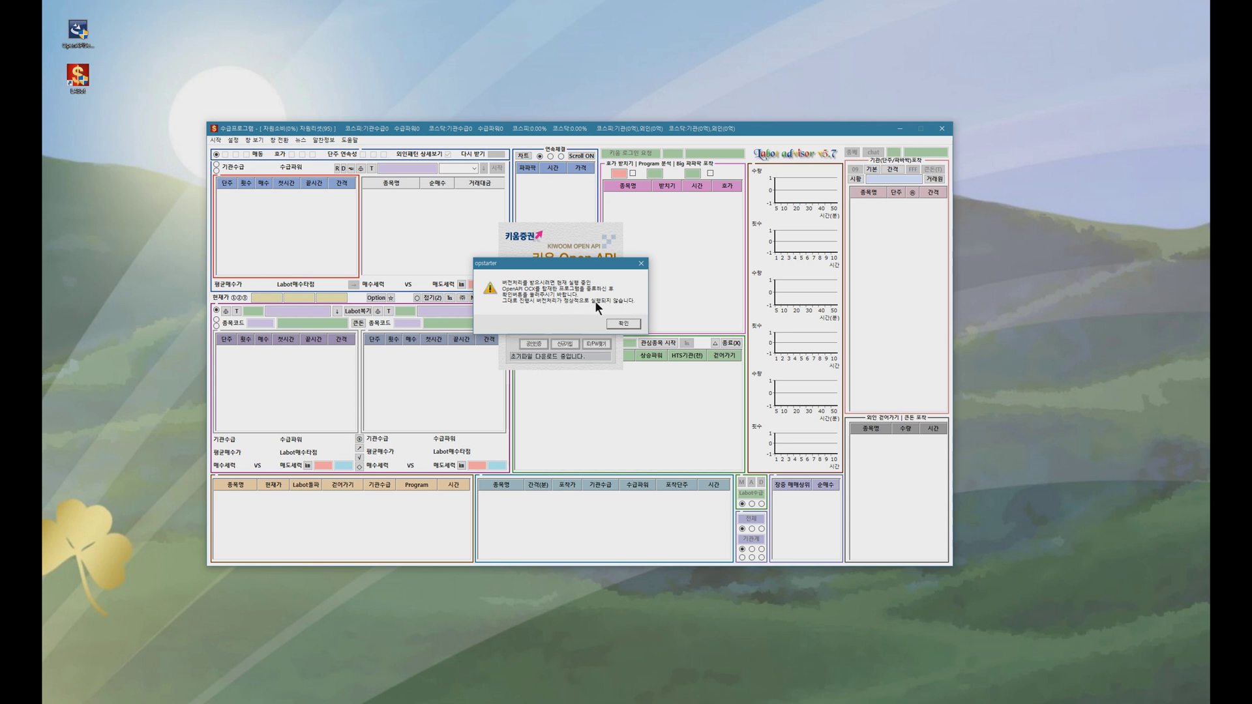
- Close LABot so the Open API version update can run, and confirm both the opstarter notice and the upgrade dialog
click(731, 343)
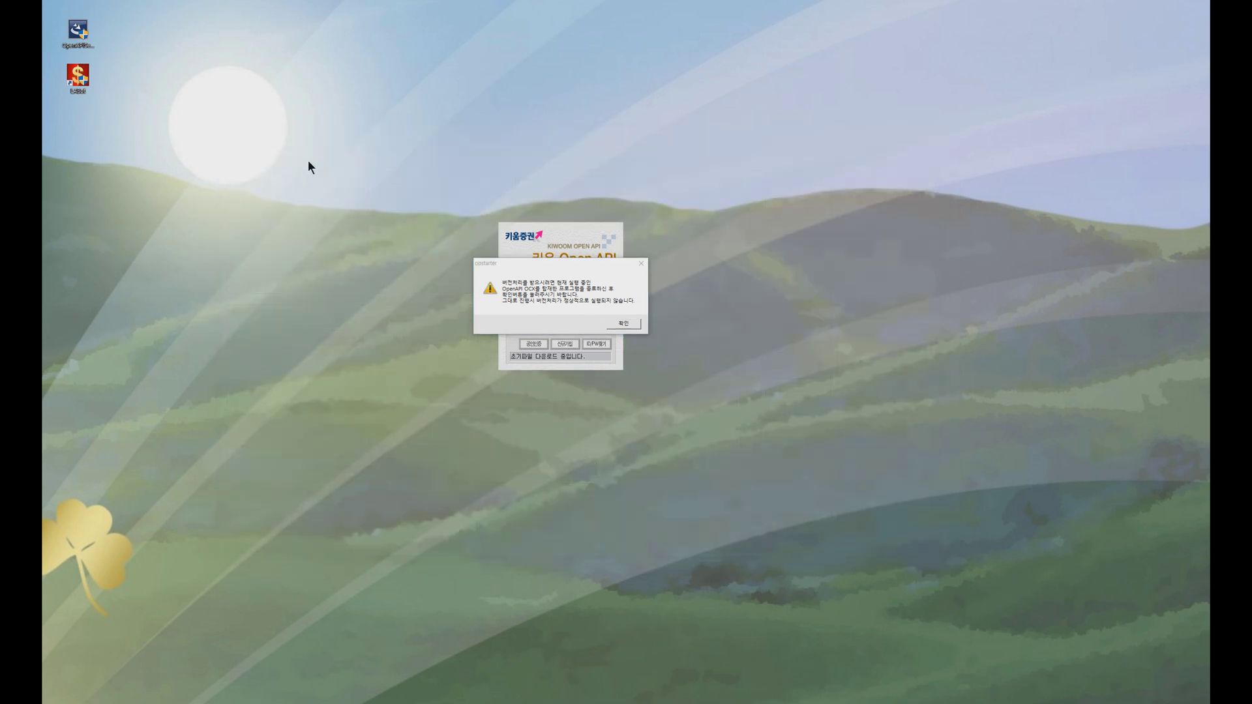
drag(292, 125, 900, 494)
click(623, 323)
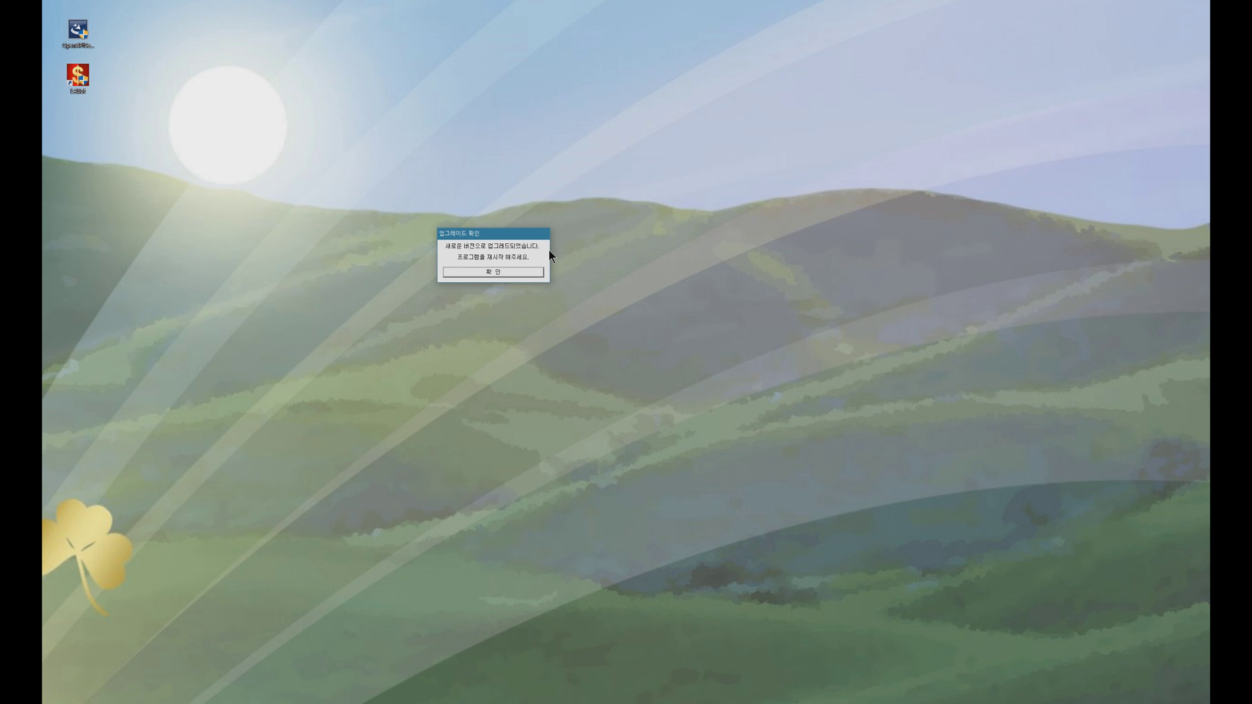
click(492, 273)
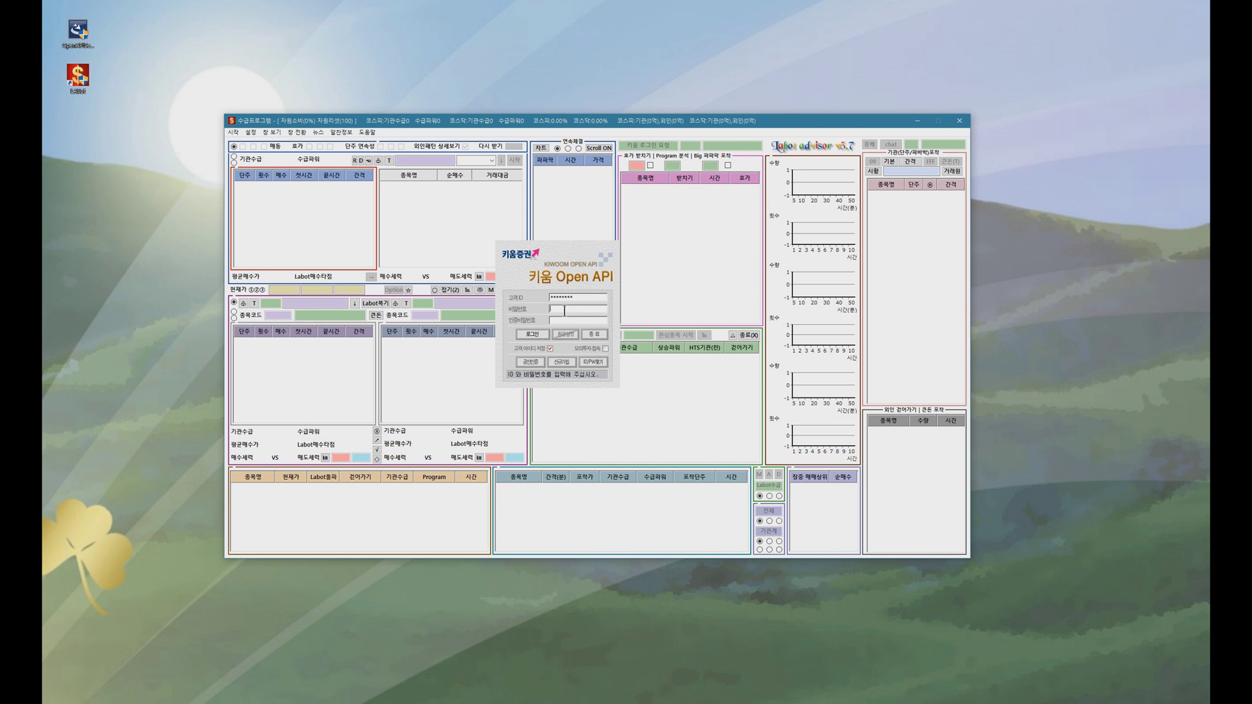
- Restart LABot and log in to Open API with the account password and certificate password
text(*************)
key(Return)
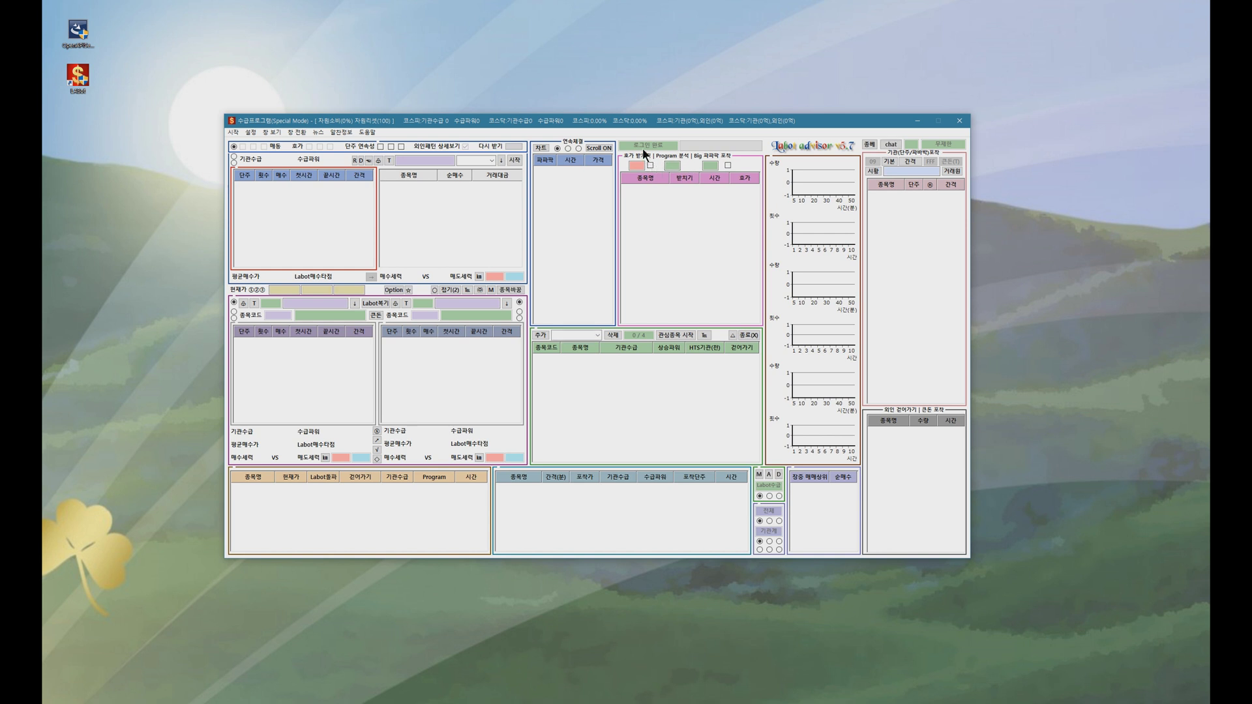
- Move the LABot window slightly higher on the desktop and look through the 장중 매매상위 stock list
mouse_move(613, 127)
mouse_down()
mouse_move(629, 129)
mouse_move(616, 126)
mouse_up()
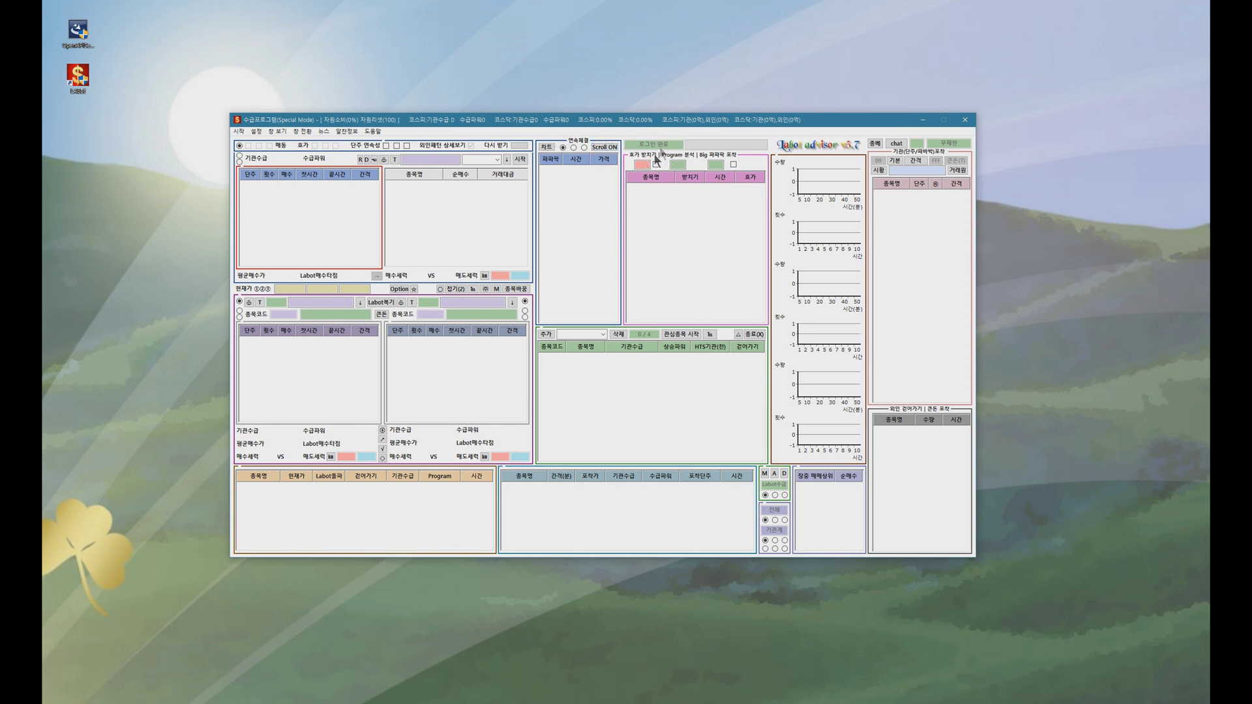
click(615, 147)
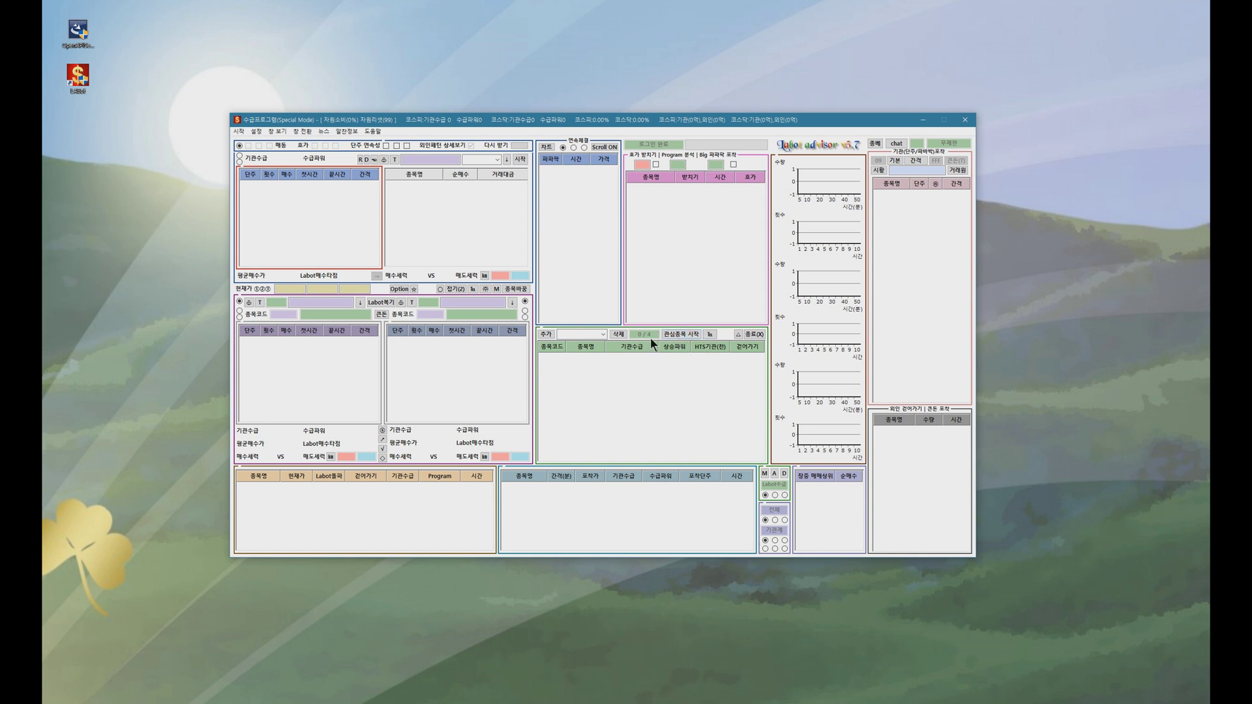
mouse_move(531, 120)
mouse_down()
mouse_move(550, 128)
mouse_move(533, 98)
mouse_up()
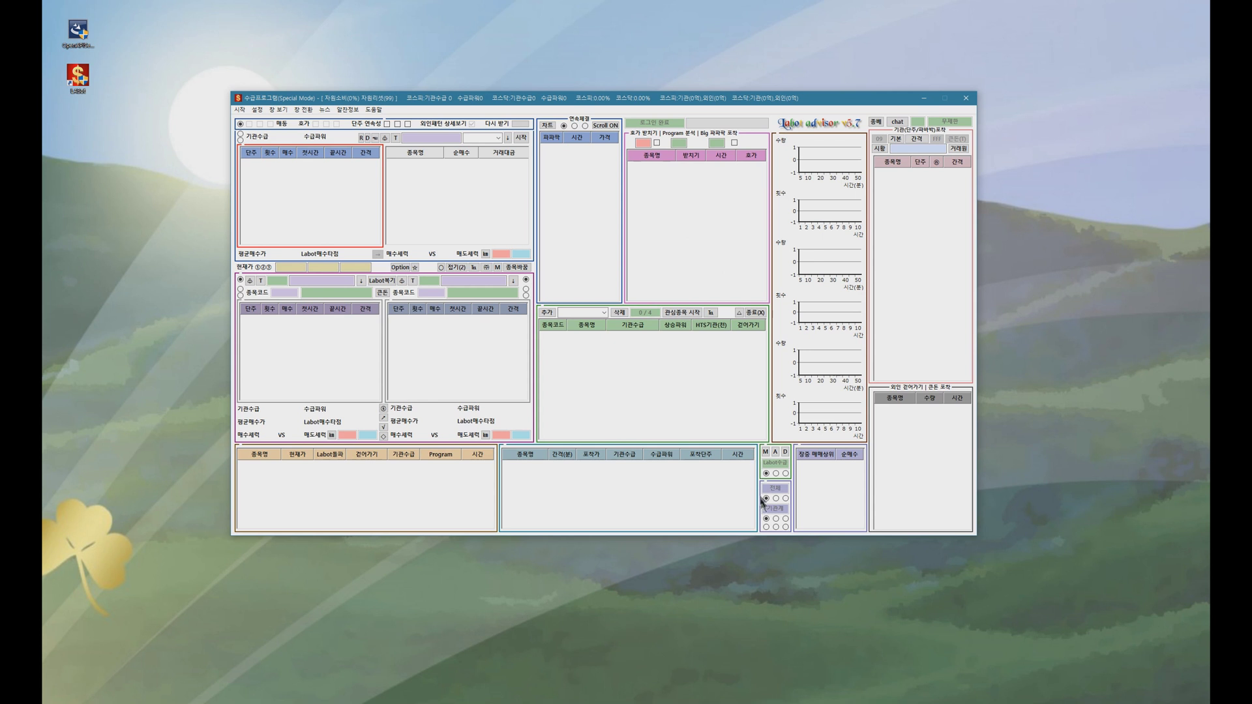
click(815, 475)
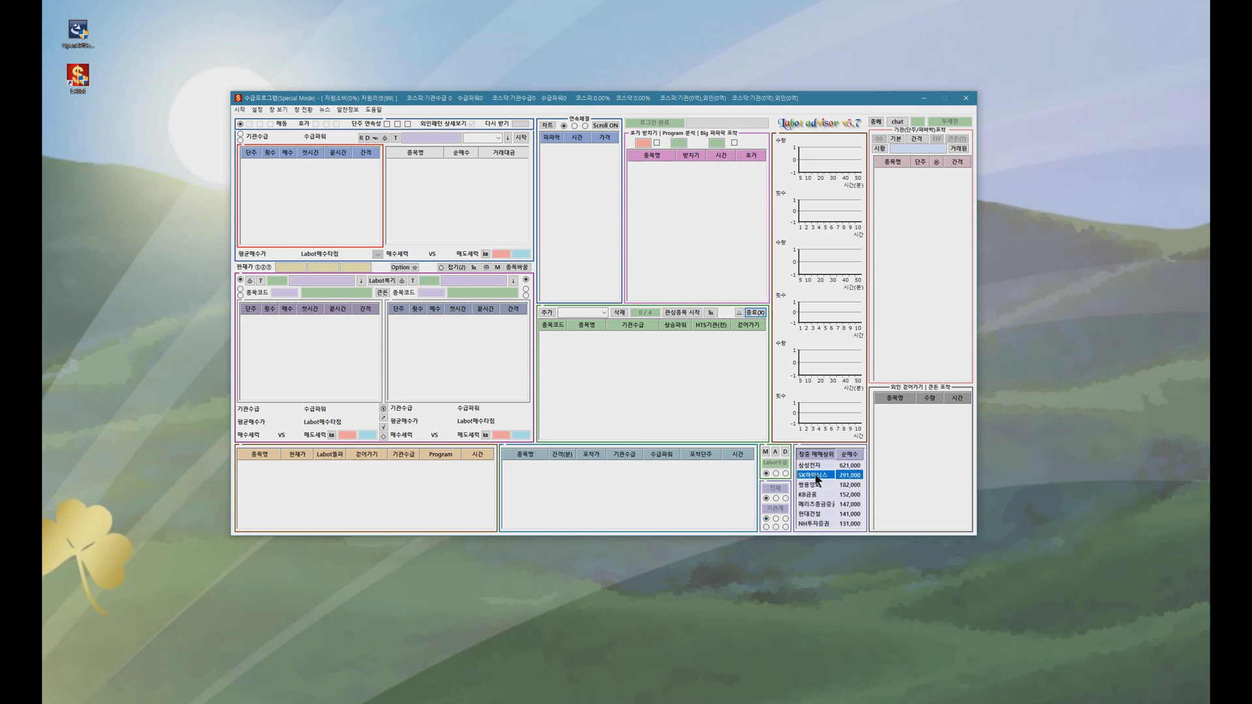
scroll(829, 483, down, 1)
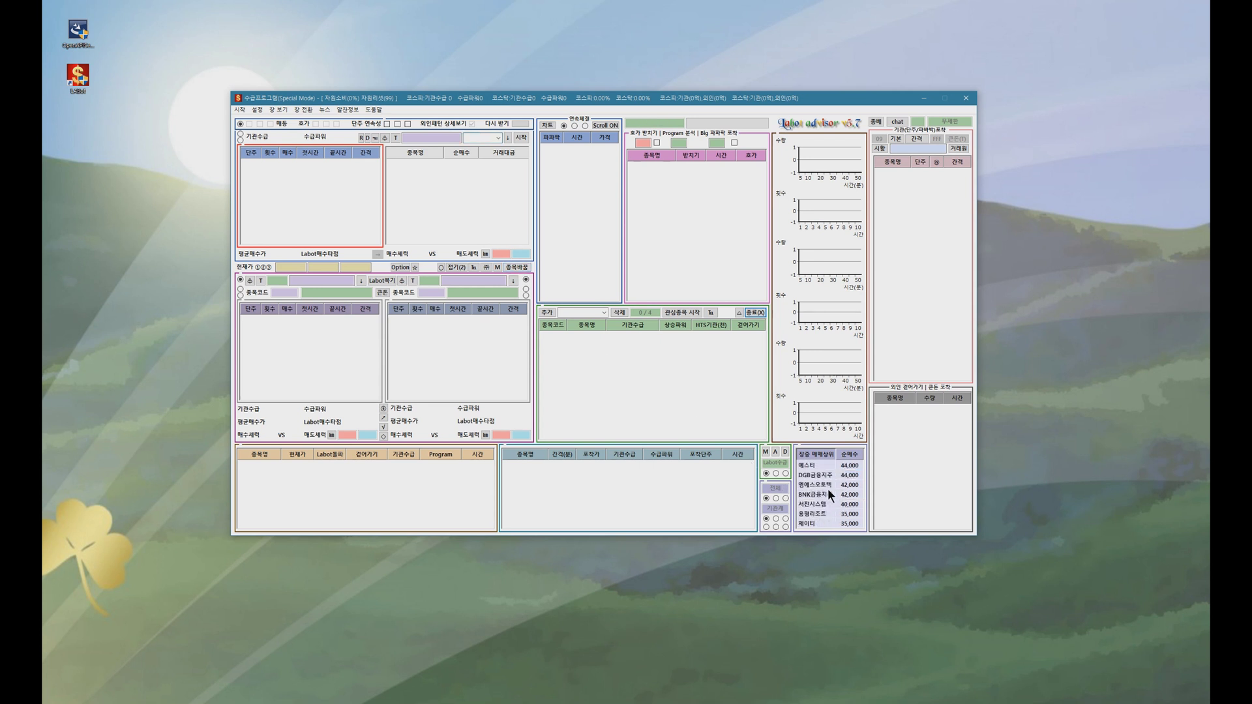
scroll(826, 489, up, 7)
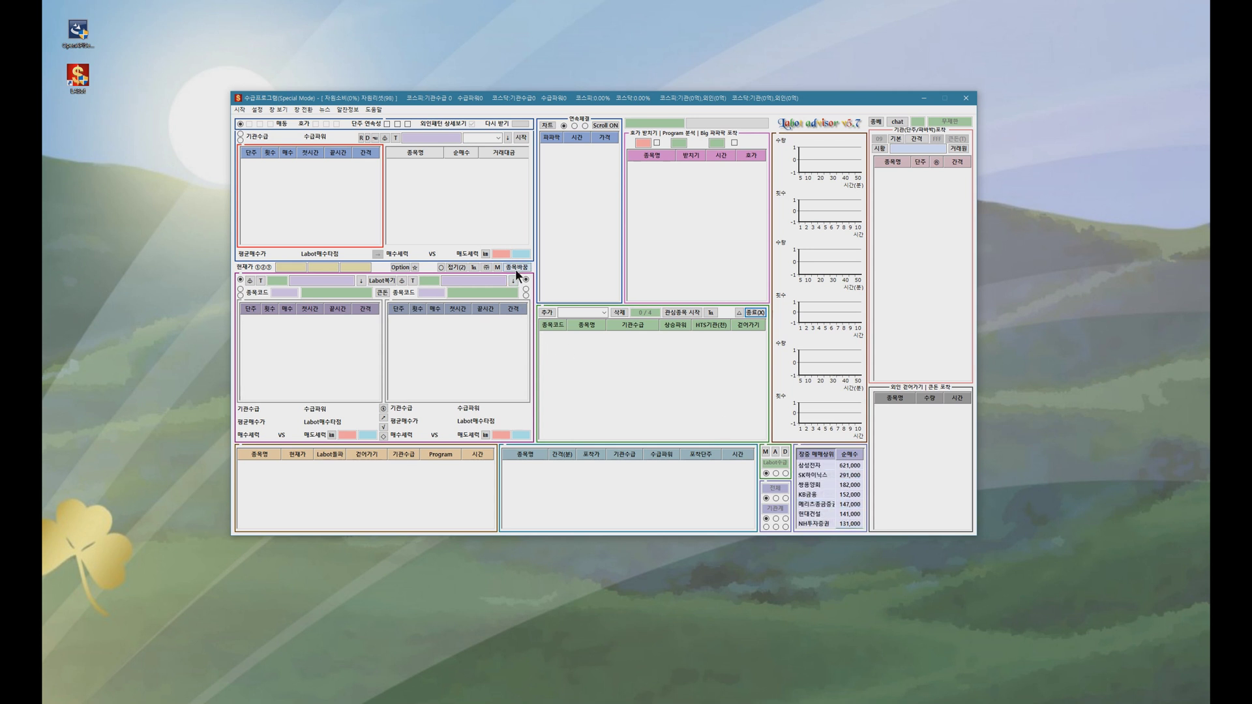
- Load the supply data for the stock LG이노텍 and open its detailed supply analysis charts
text(LG이노텍)
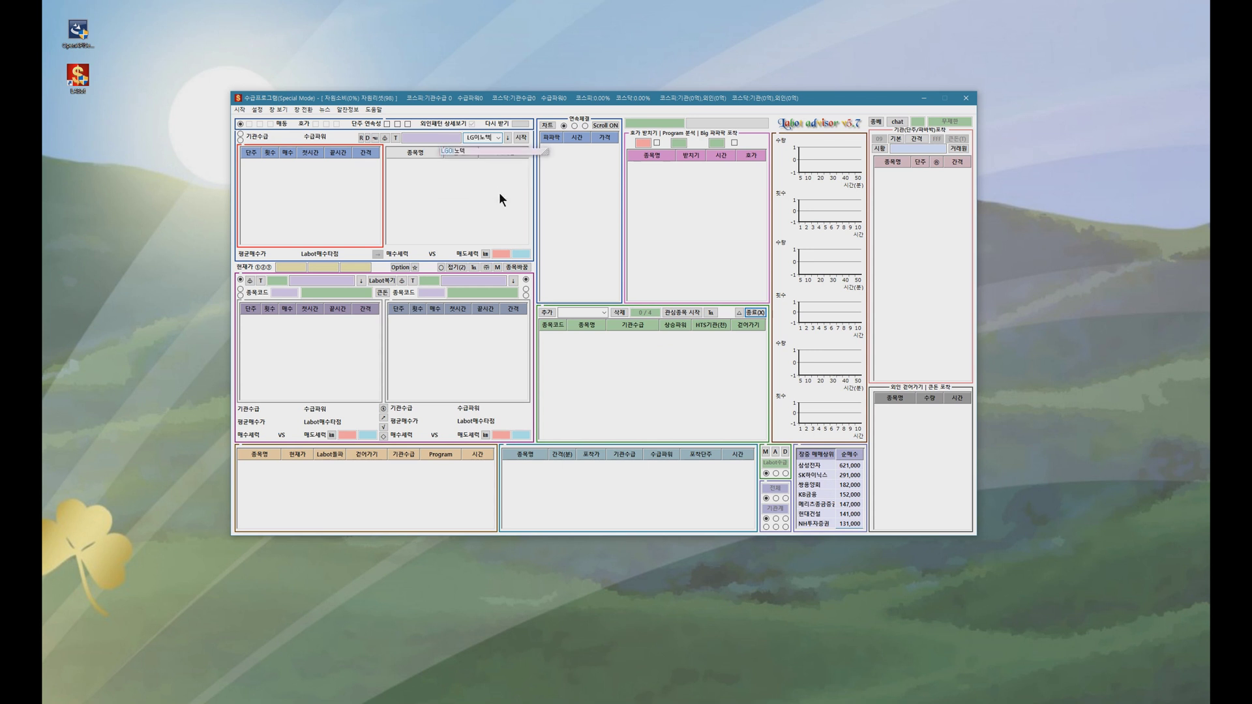
key(Return)
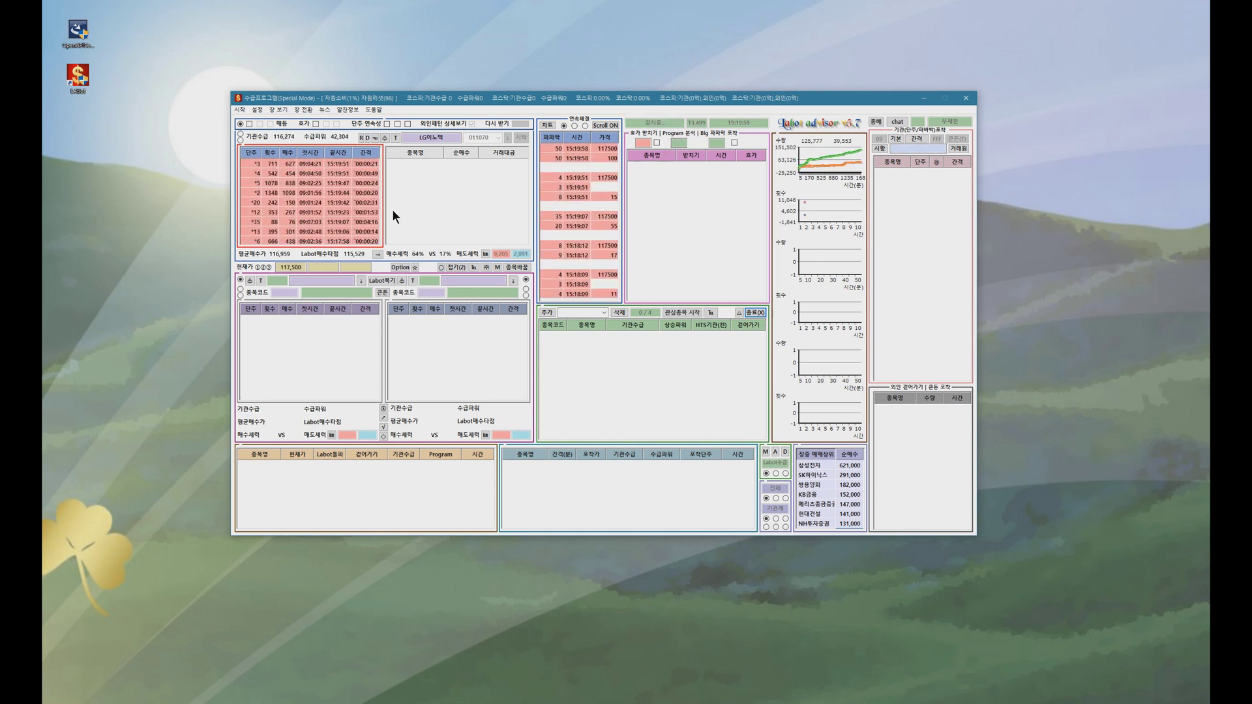
double_click(323, 195)
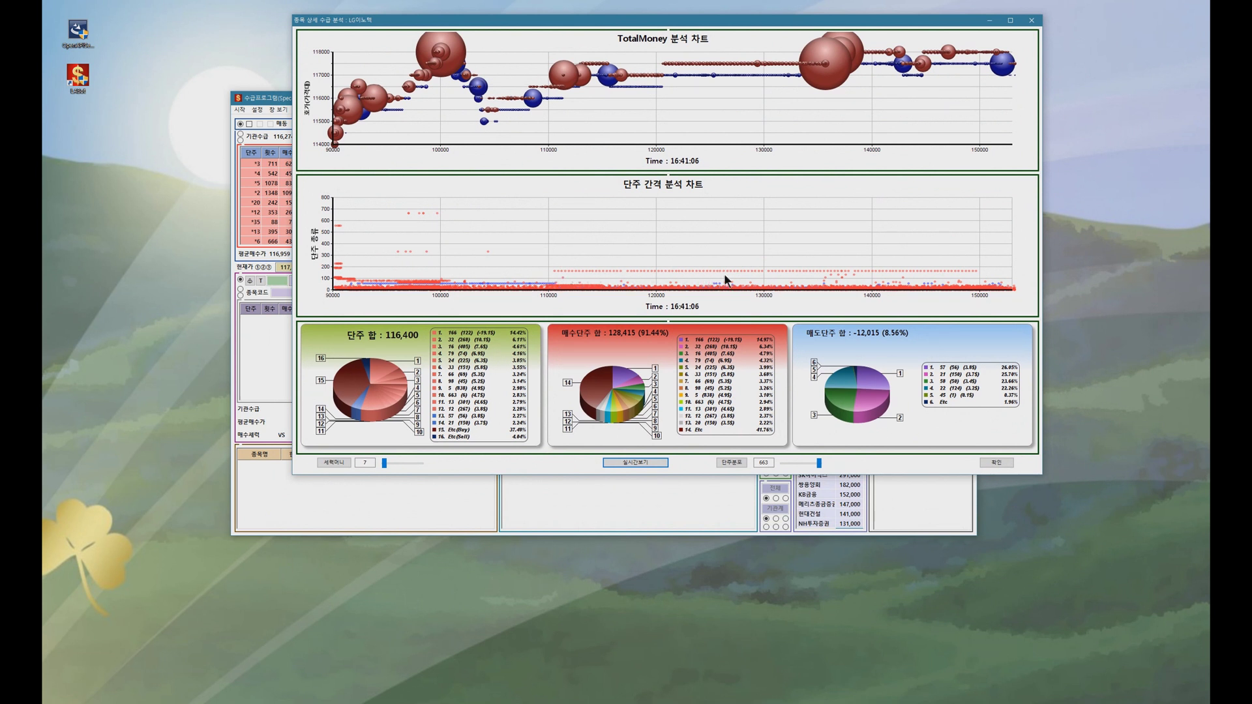
- Set the 단주분포 value to 200, apply it to the odd-lot interval chart, and close the detailed analysis window
double_click(767, 462)
text(200)
click(725, 462)
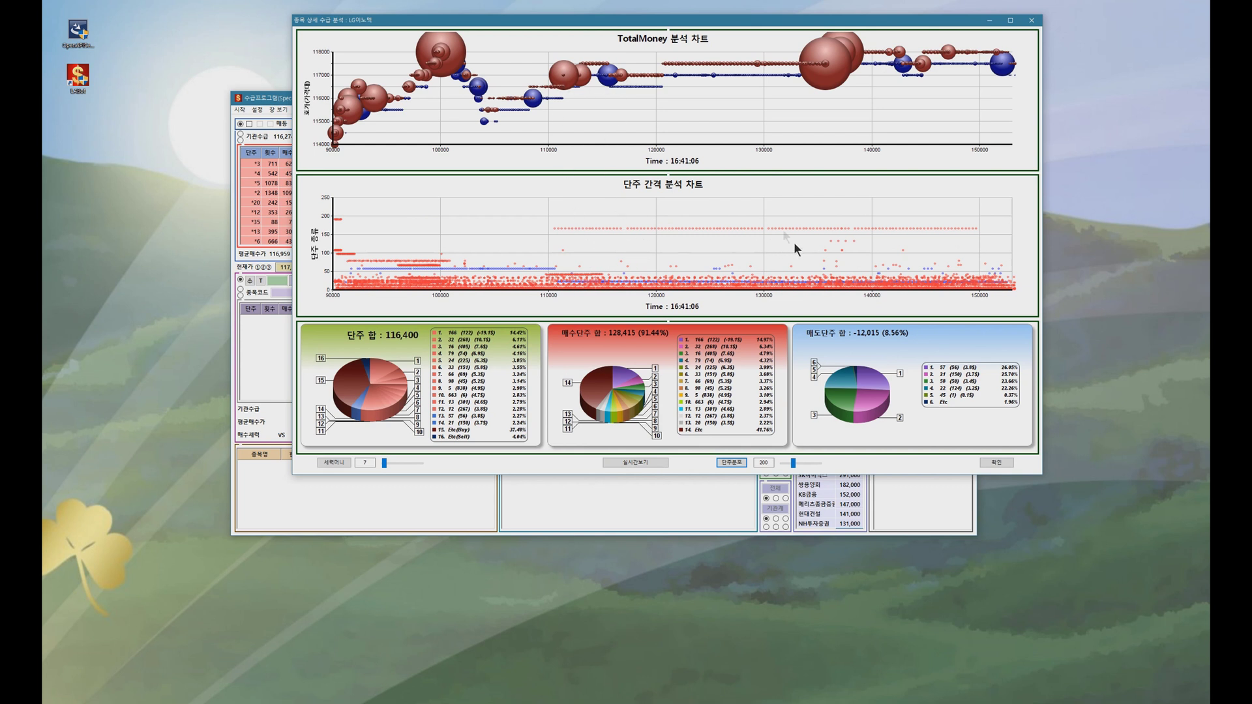
drag(690, 28, 772, 45)
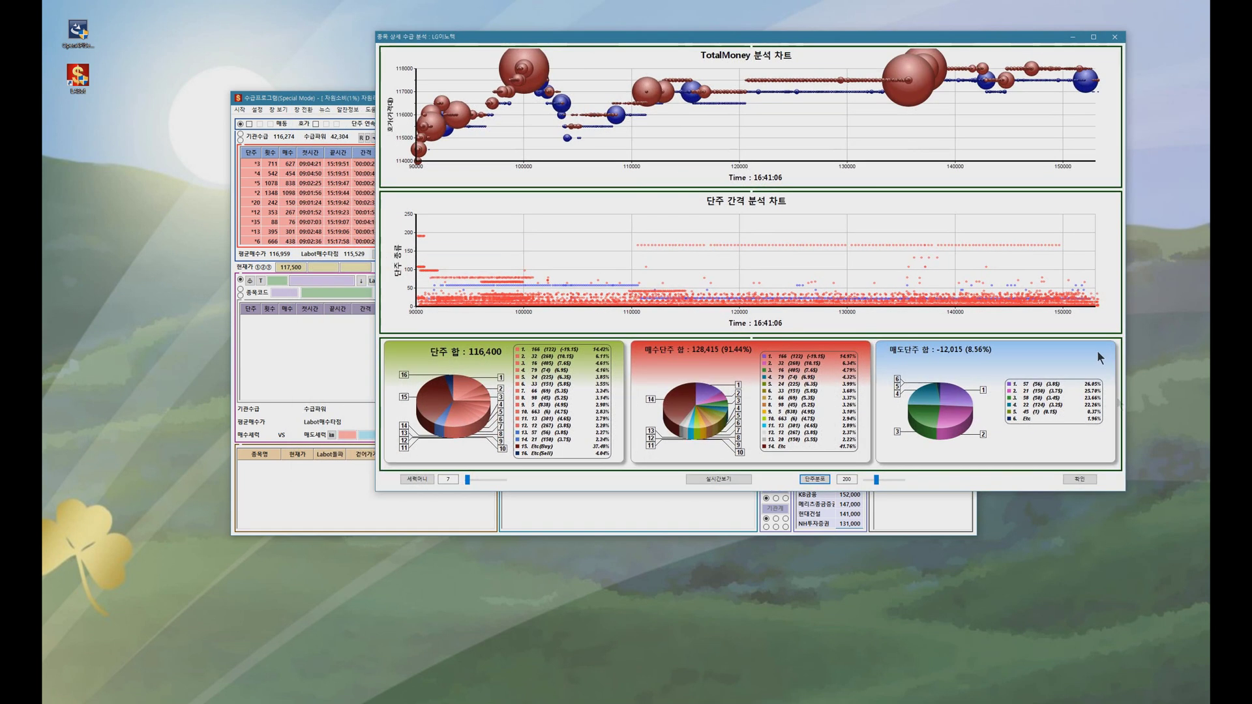
click(1081, 480)
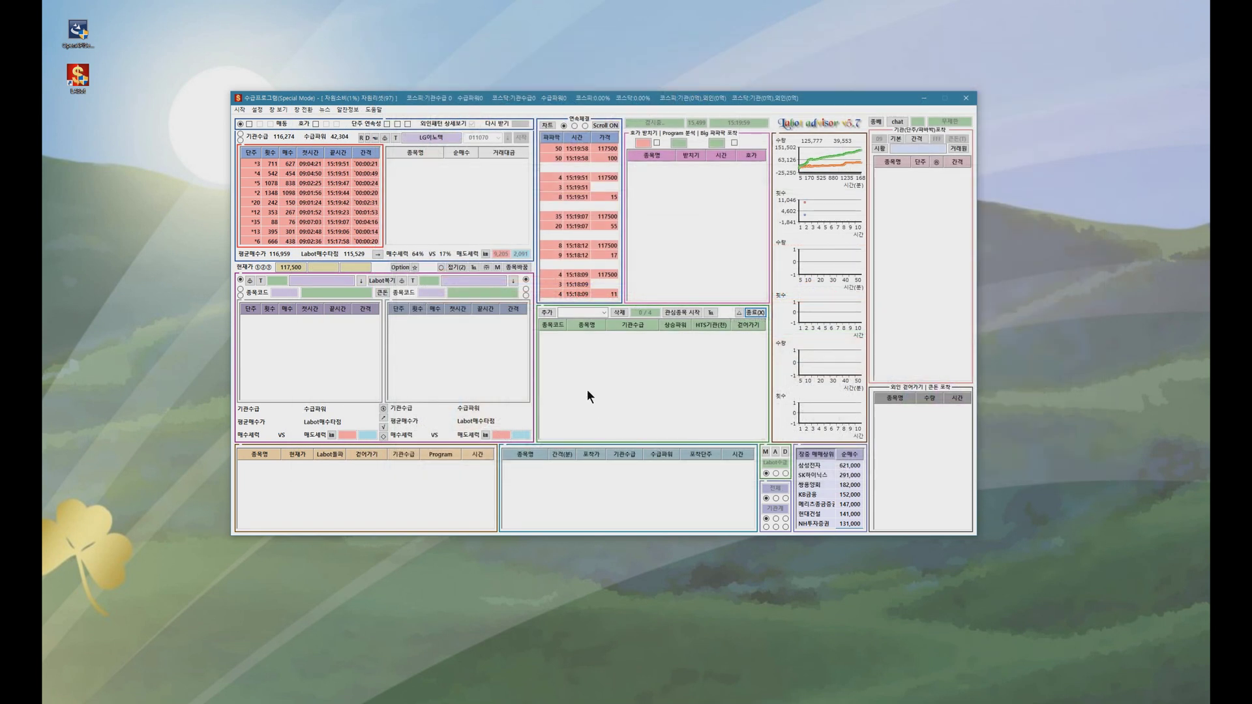